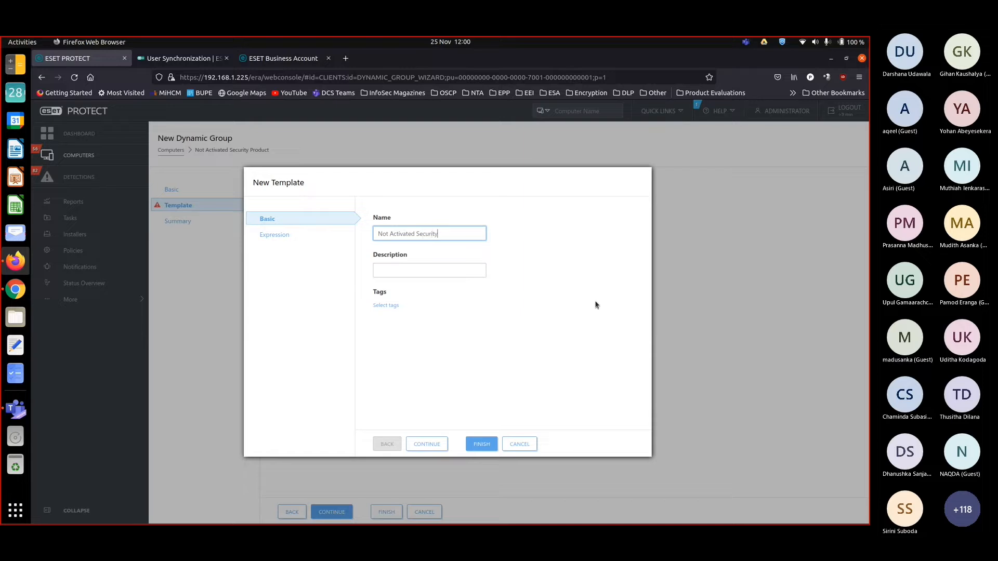
Proceed to the new template's expression and add a rule on Computer . Managed products mask
{"action": "key", "text": "Return"}
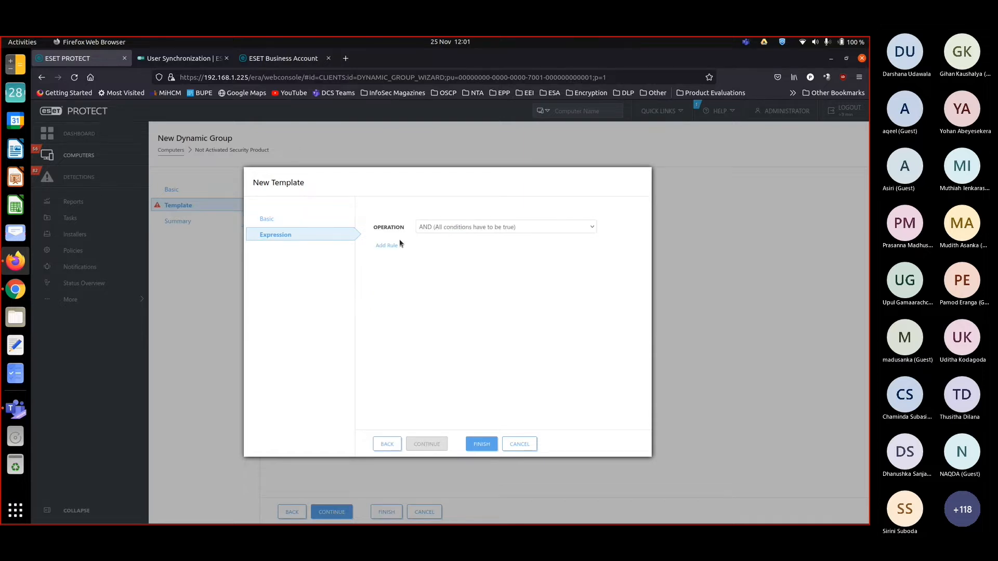
{"action": "left_click", "coordinate": [388, 245]}
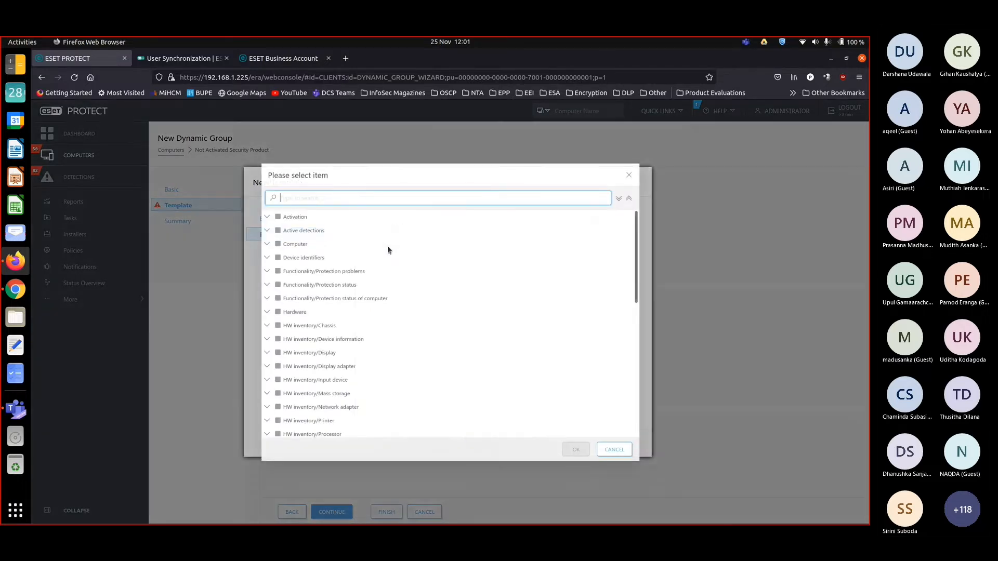
{"action": "left_click", "coordinate": [268, 244]}
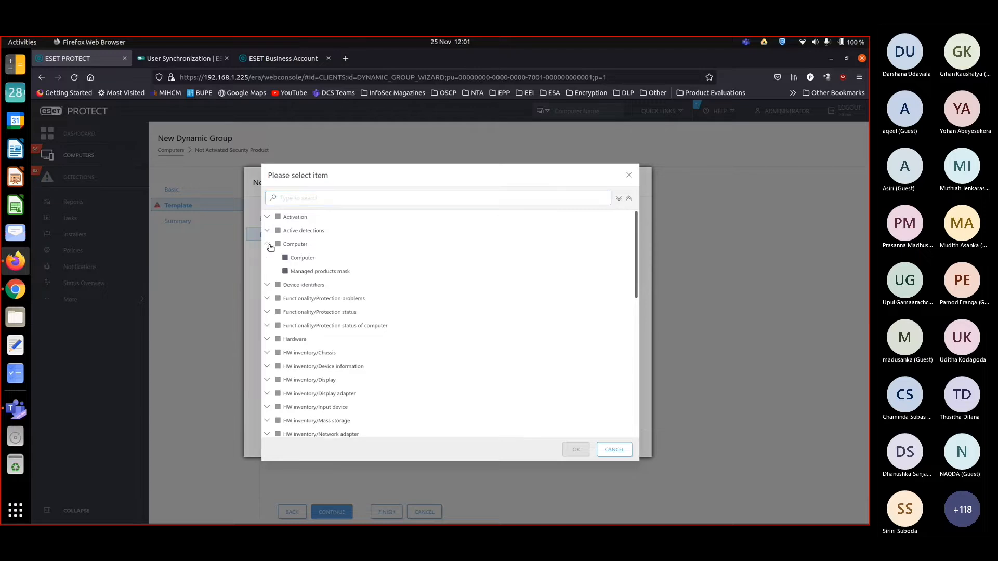
{"action": "left_click", "coordinate": [307, 272]}
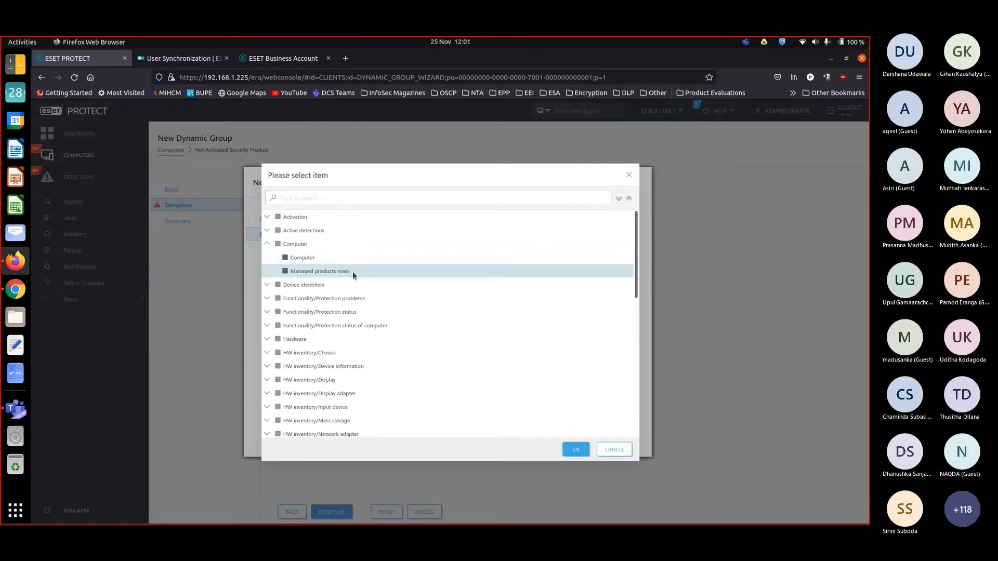
{"action": "left_click", "coordinate": [577, 450]}
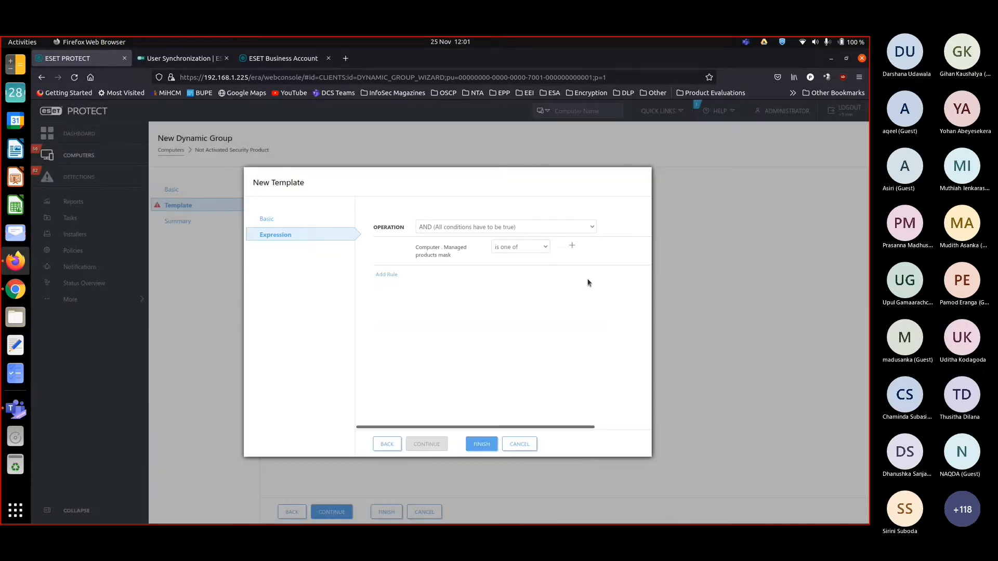
Include the ESET protected: Desktop and ESET protected: File Server categories in the Managed products mask rule
{"action": "left_click", "coordinate": [572, 246]}
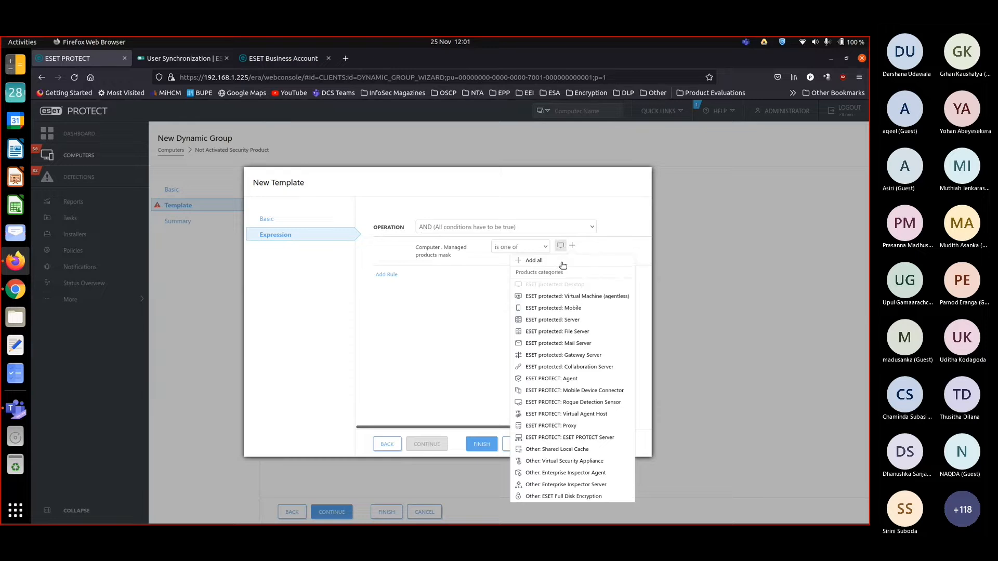
{"action": "left_click", "coordinate": [571, 333]}
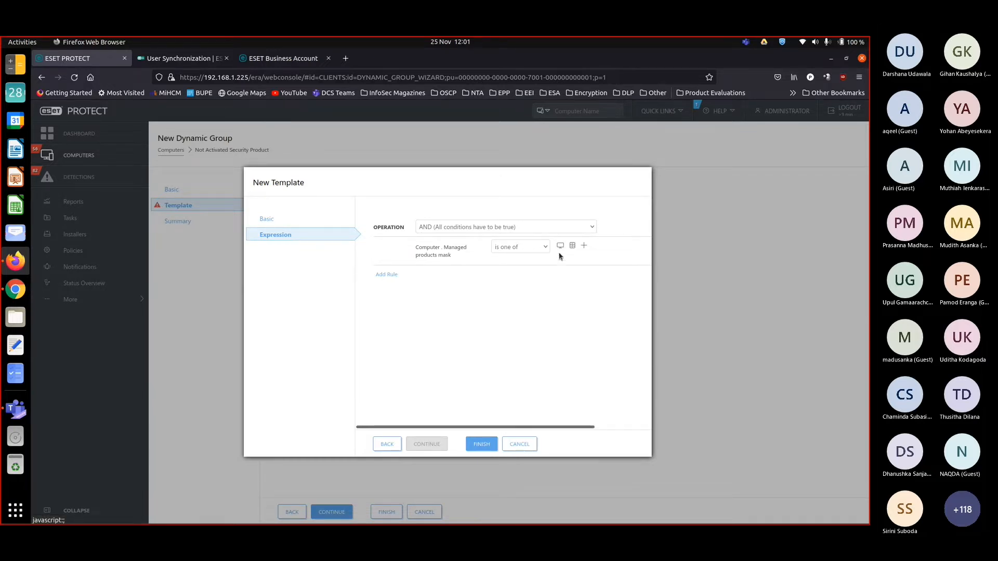
{"action": "left_click", "coordinate": [586, 248]}
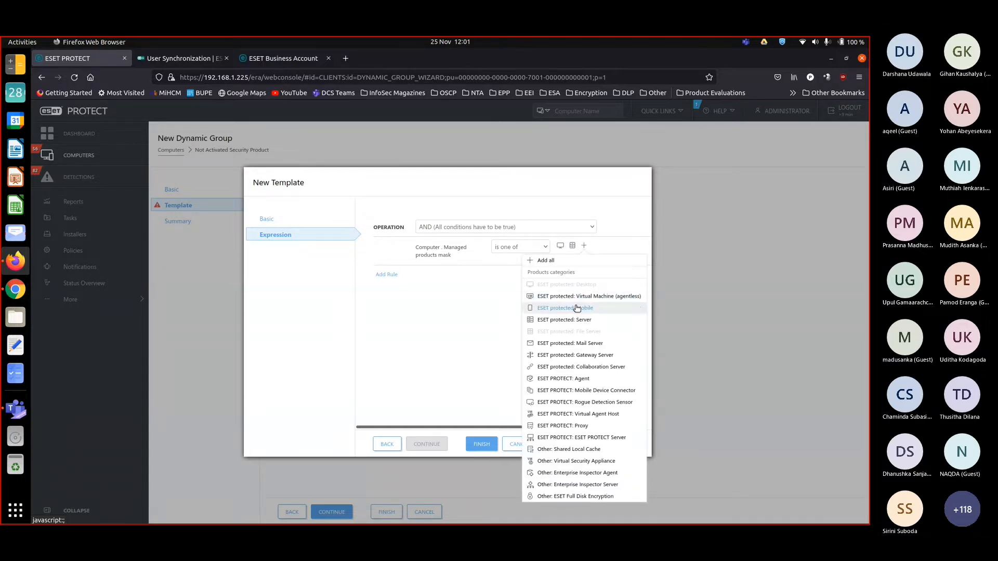
Add a second rule based on the Problem item of Functionality/Protection problems
{"action": "left_click", "coordinate": [386, 276]}
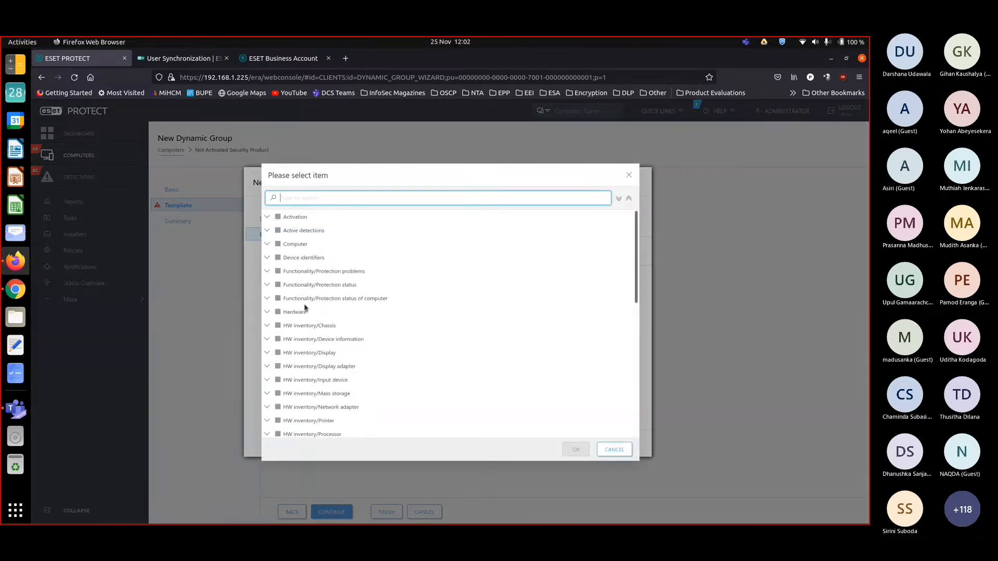
{"action": "scroll", "coordinate": [291, 358], "scroll_direction": "down", "scroll_amount": 10}
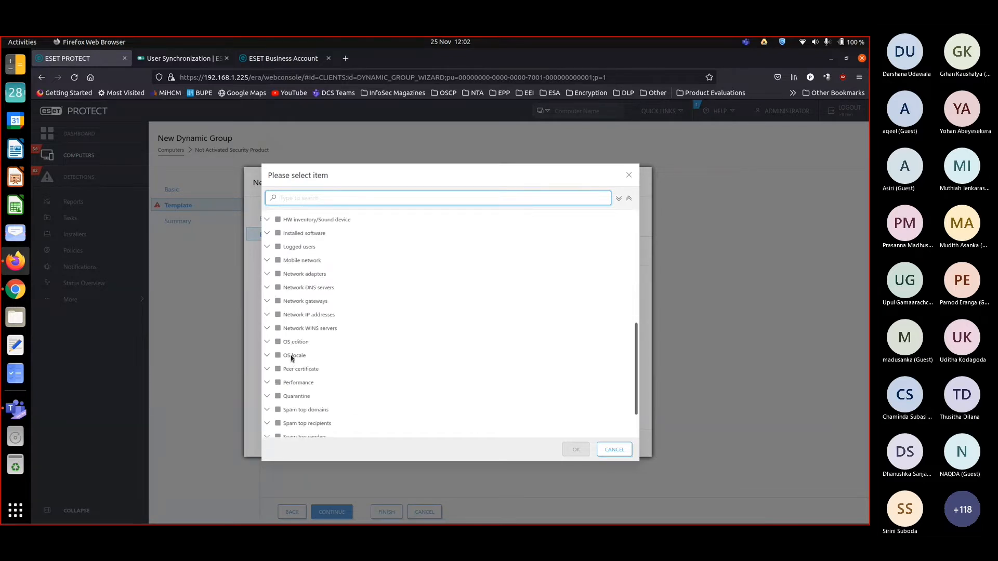
{"action": "scroll", "coordinate": [292, 358], "scroll_direction": "up", "scroll_amount": 5}
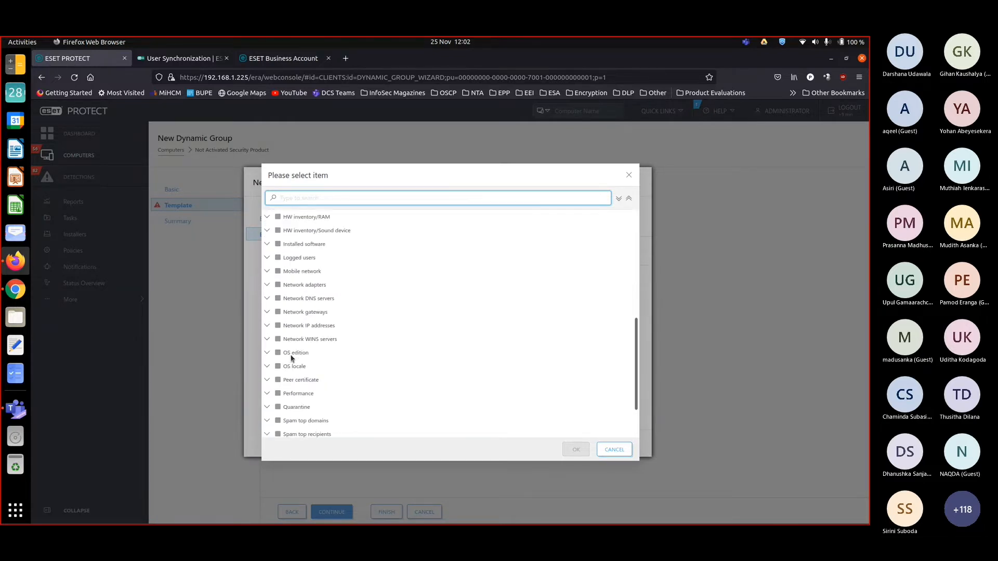
{"action": "scroll", "coordinate": [291, 358], "scroll_direction": "up", "scroll_amount": 1}
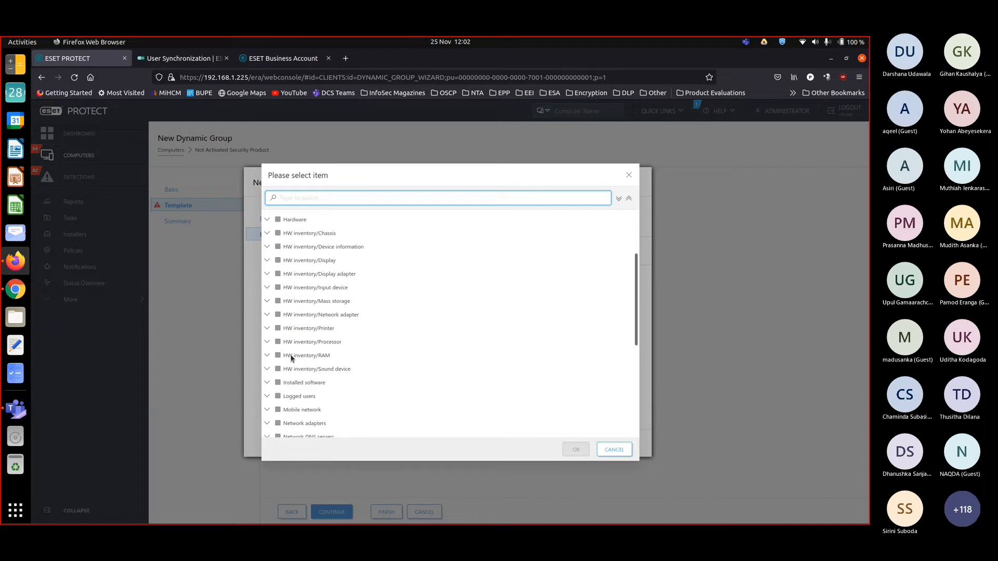
{"action": "scroll", "coordinate": [291, 357], "scroll_direction": "up", "scroll_amount": 2}
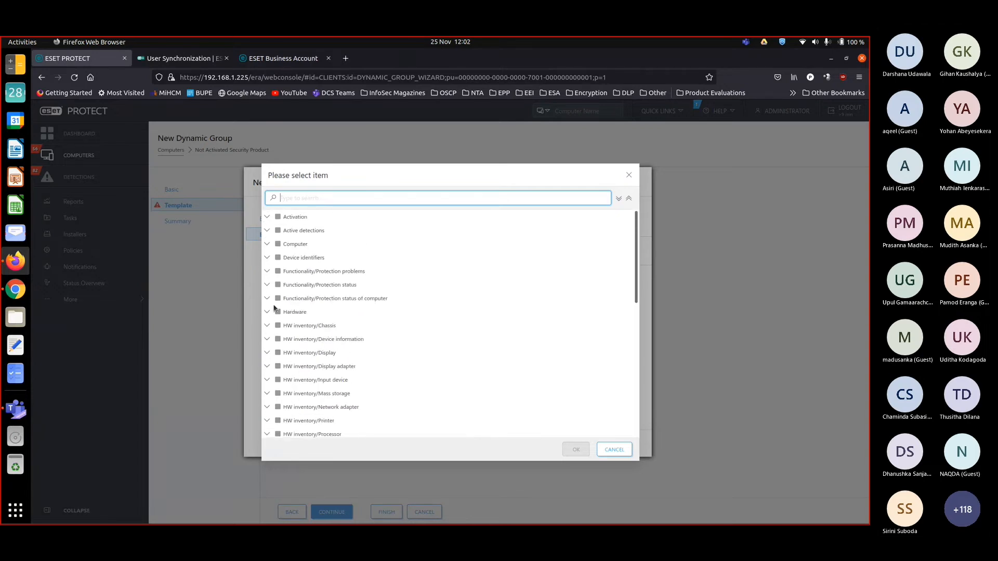
{"action": "left_click", "coordinate": [268, 272]}
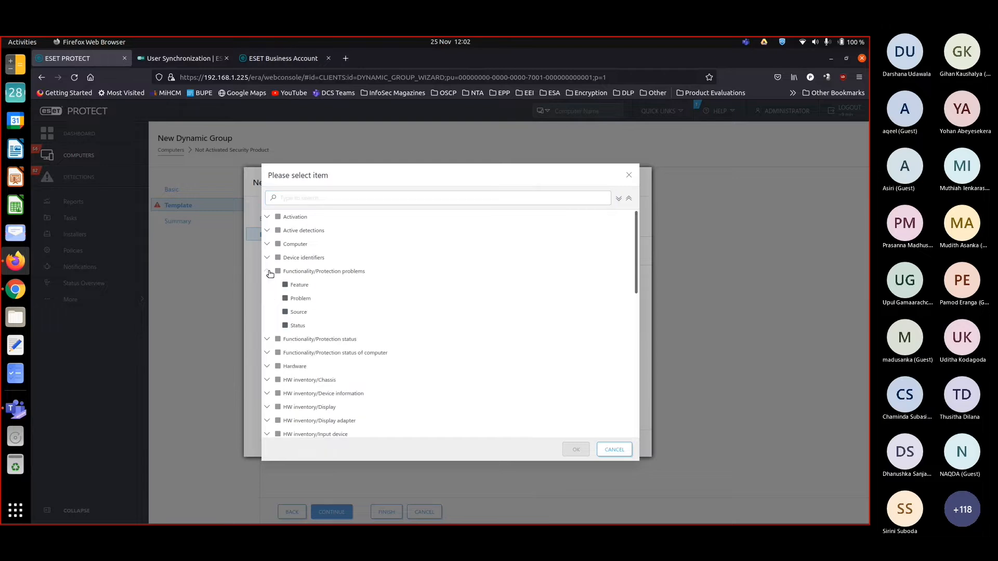
{"action": "left_click", "coordinate": [302, 303]}
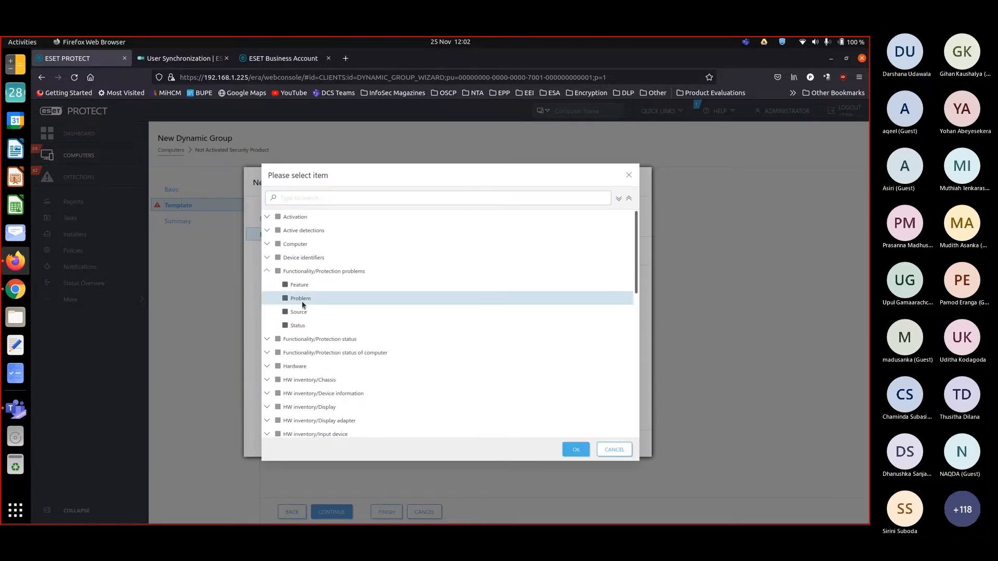
{"action": "left_click", "coordinate": [574, 449]}
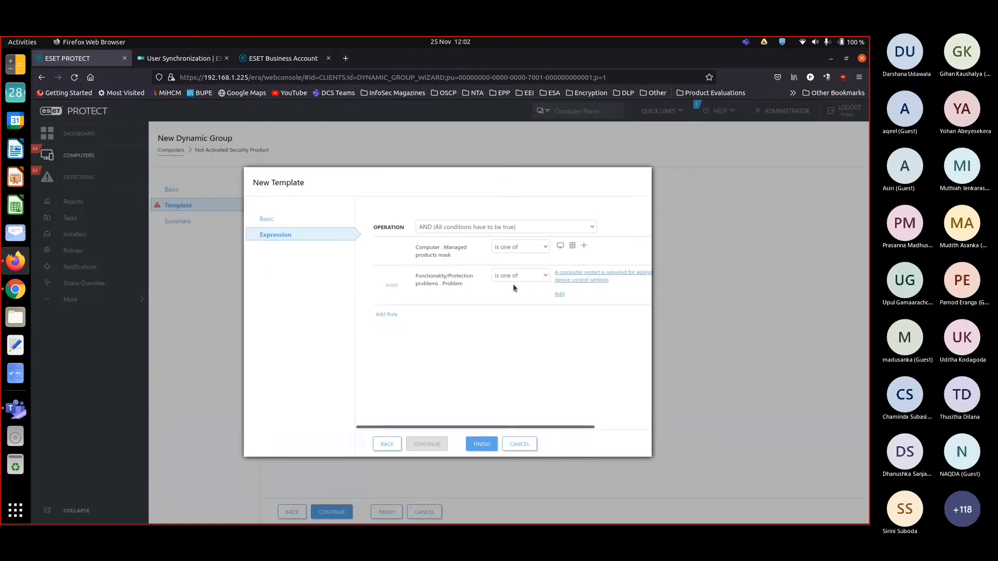
Set the Problem rule's value to Product not activated
{"action": "left_click", "coordinate": [571, 278]}
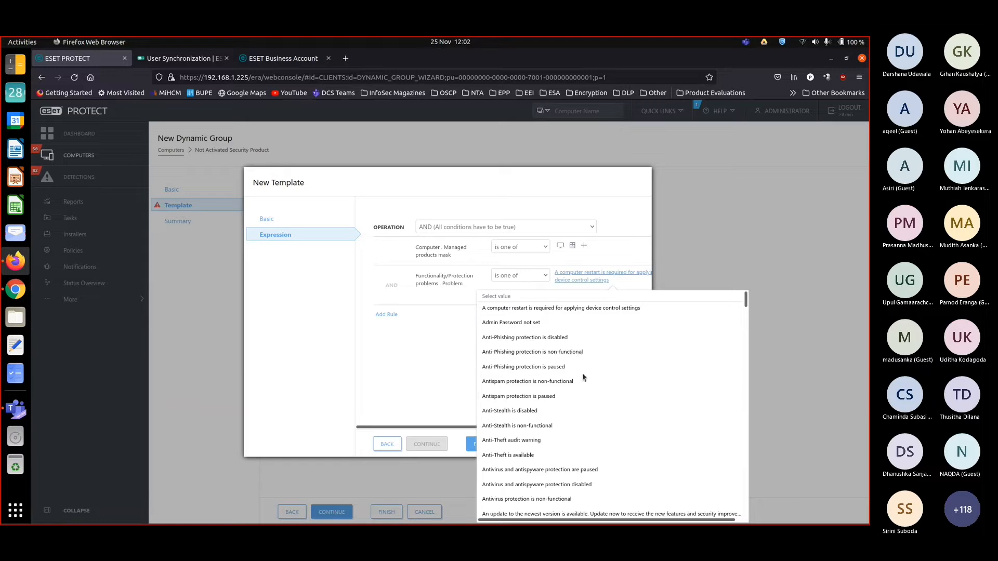
{"action": "scroll", "coordinate": [583, 375], "scroll_direction": "down", "scroll_amount": 10}
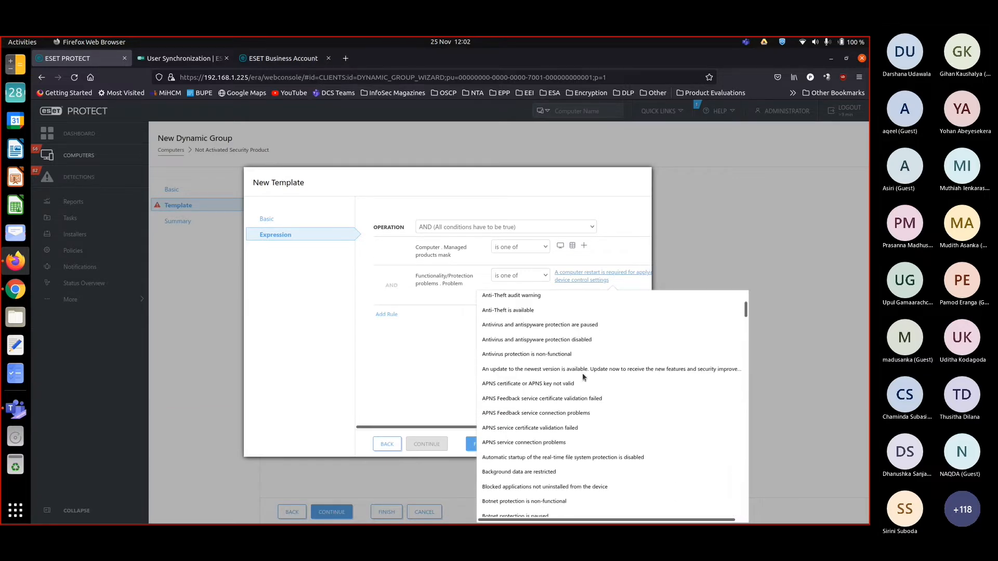
{"action": "scroll", "coordinate": [583, 376], "scroll_direction": "down", "scroll_amount": 15}
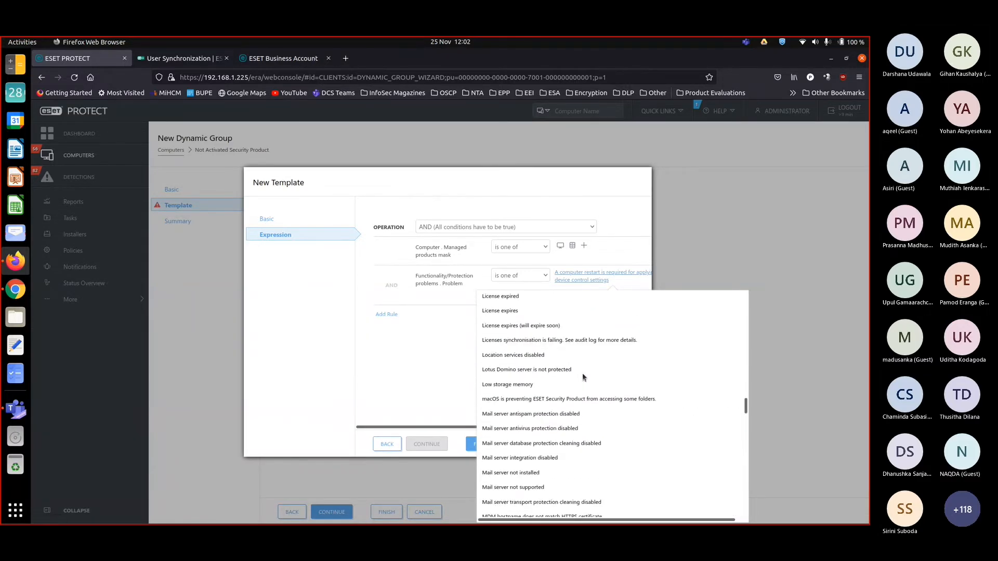
{"action": "scroll", "coordinate": [582, 376], "scroll_direction": "down", "scroll_amount": 12}
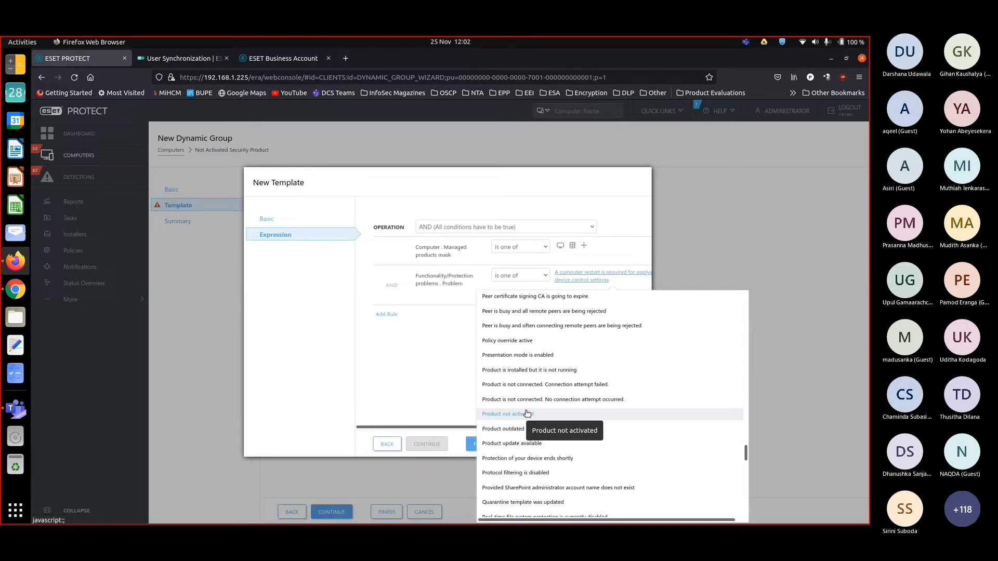
{"action": "left_click", "coordinate": [527, 414]}
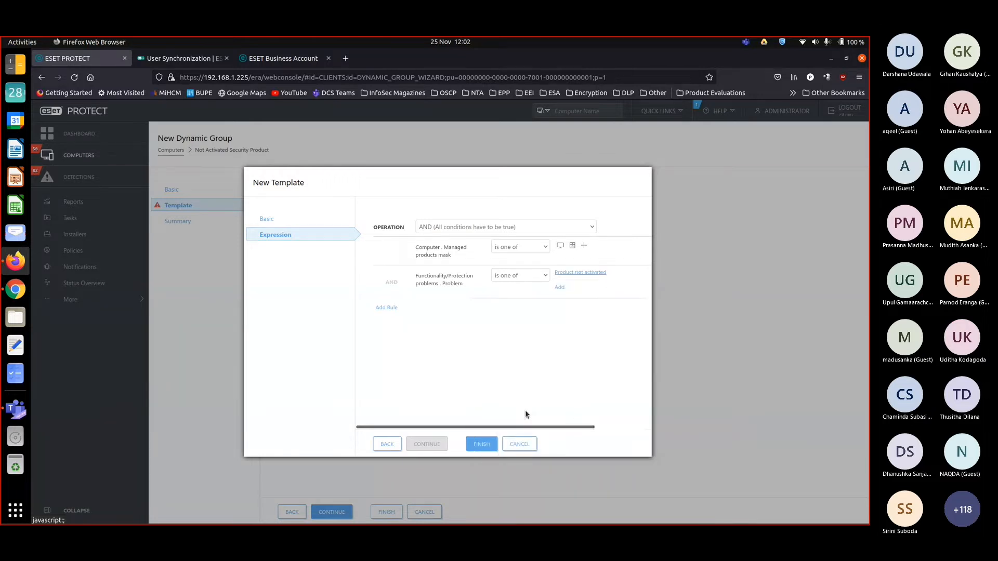
Look through the available values for the Problem rule and reselect Product not activated
{"action": "left_click", "coordinate": [574, 273]}
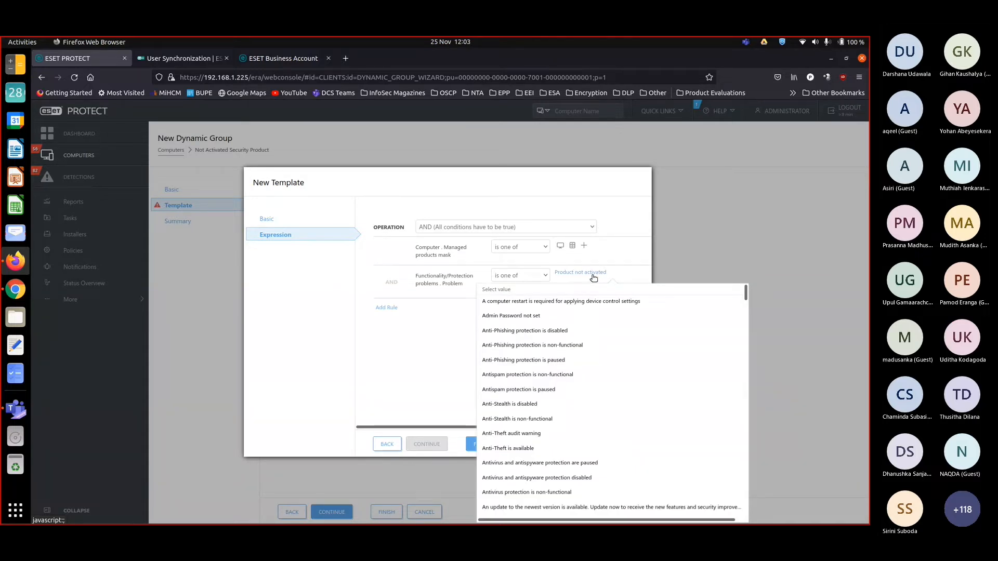
{"action": "scroll", "coordinate": [609, 393], "scroll_direction": "down", "scroll_amount": 10}
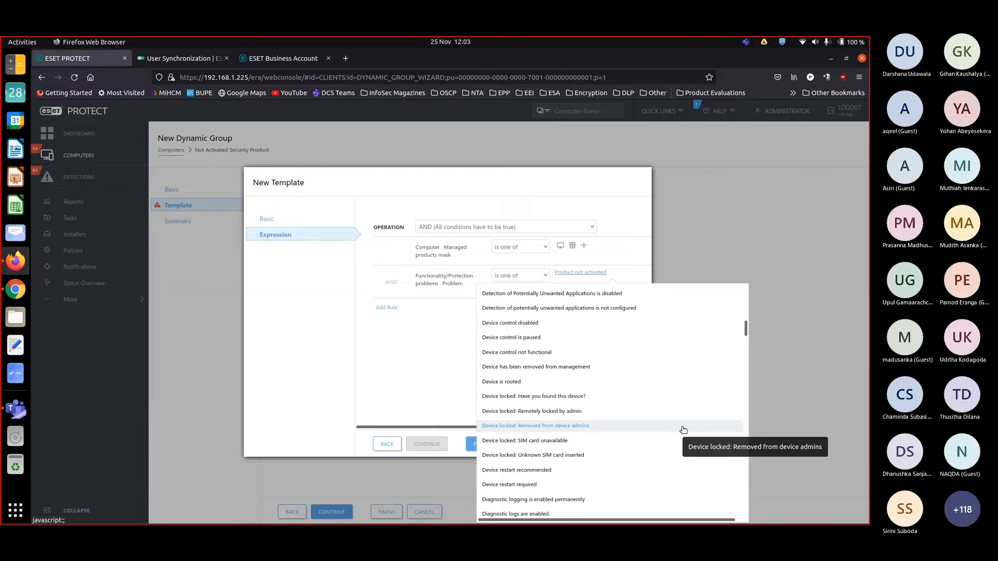
{"action": "scroll", "coordinate": [683, 430], "scroll_direction": "down", "scroll_amount": 3}
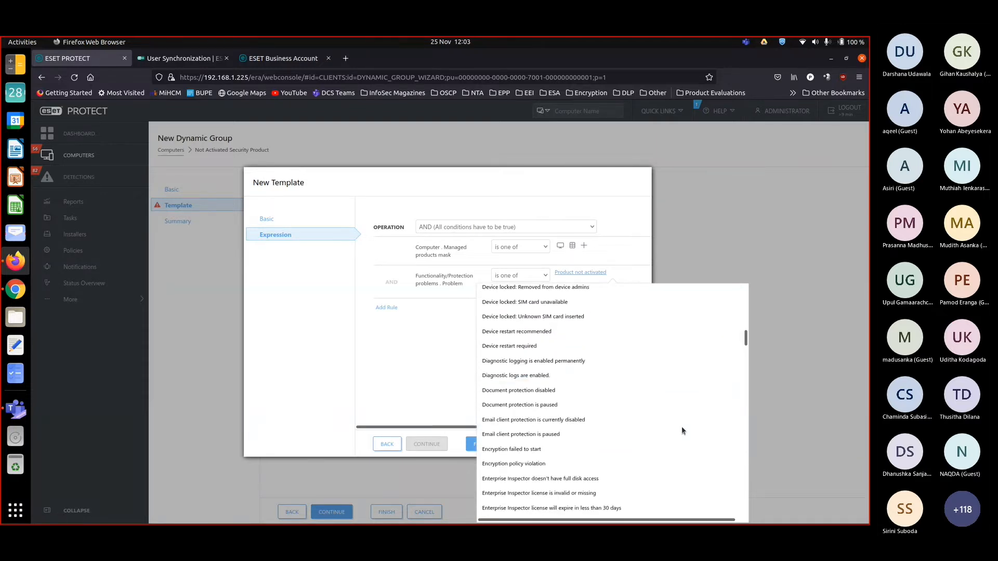
{"action": "scroll", "coordinate": [682, 428], "scroll_direction": "down", "scroll_amount": 6}
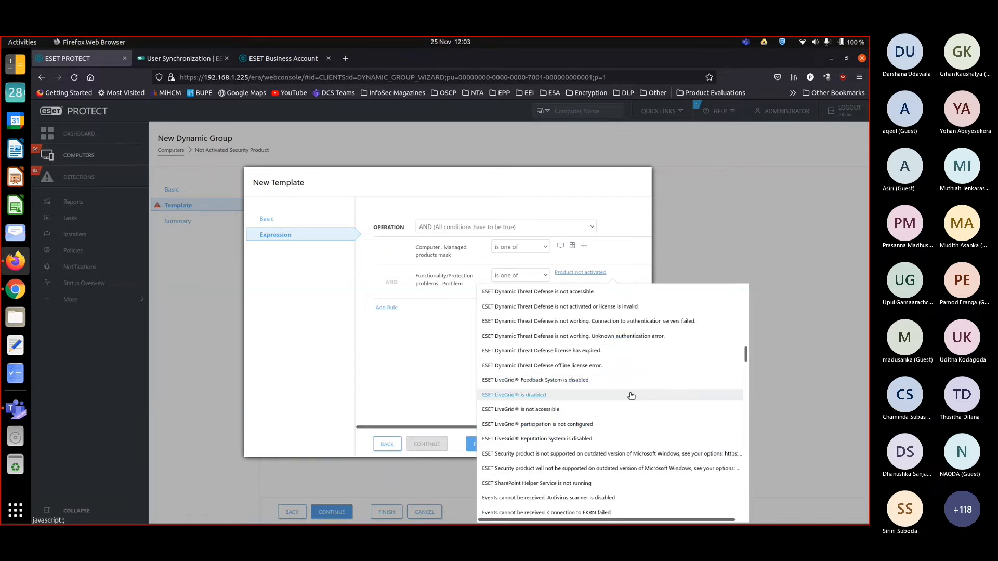
{"action": "scroll", "coordinate": [632, 396], "scroll_direction": "down", "scroll_amount": 3}
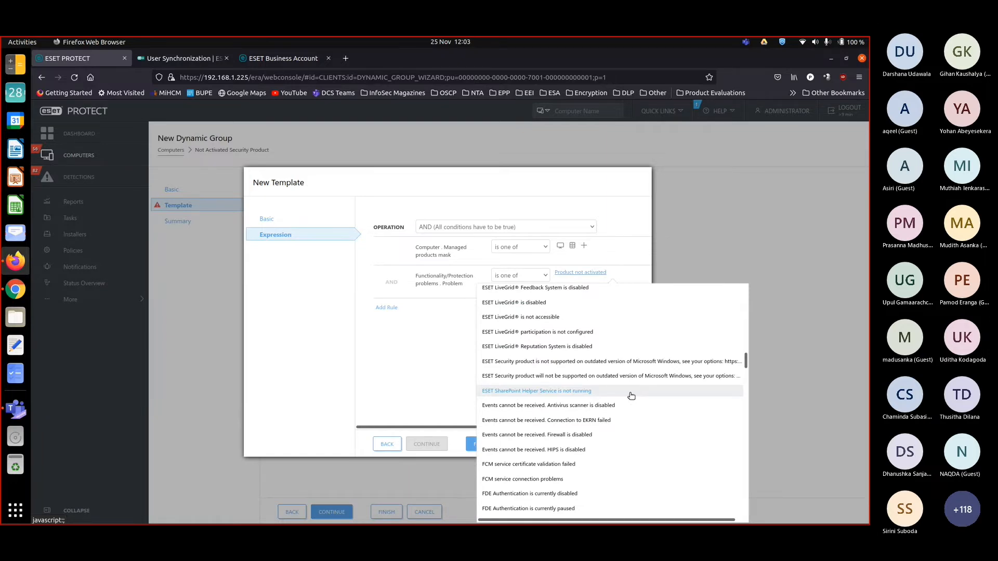
{"action": "scroll", "coordinate": [632, 396], "scroll_direction": "down", "scroll_amount": 2}
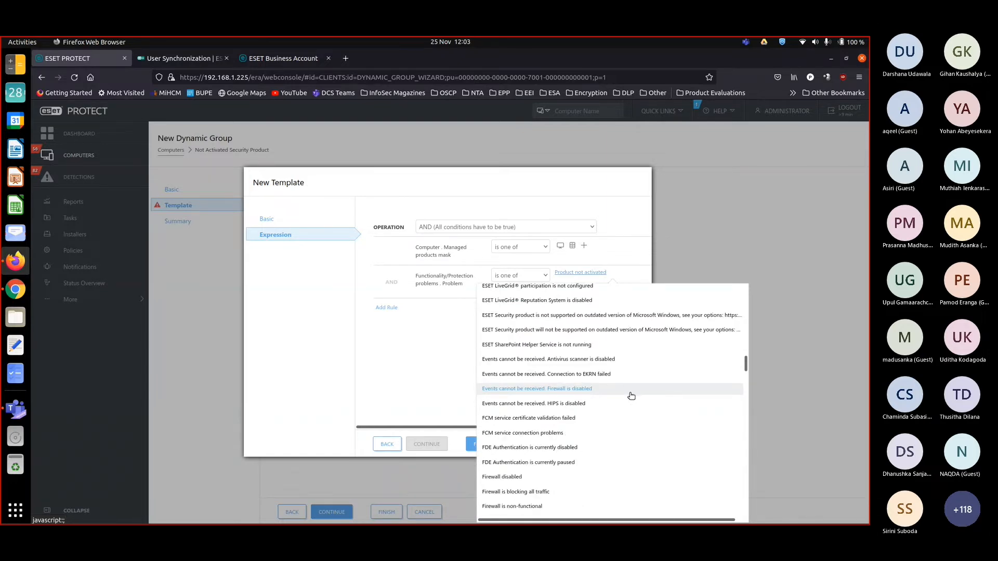
{"action": "scroll", "coordinate": [631, 397], "scroll_direction": "down", "scroll_amount": 3}
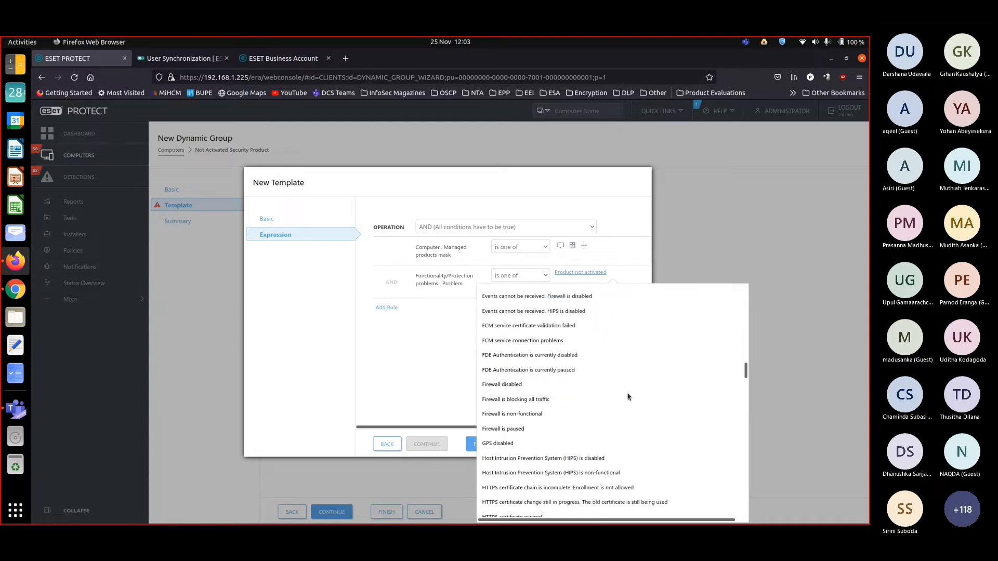
{"action": "scroll", "coordinate": [584, 420], "scroll_direction": "down", "scroll_amount": 10}
{"action": "scroll", "coordinate": [583, 420], "scroll_direction": "down", "scroll_amount": 10}
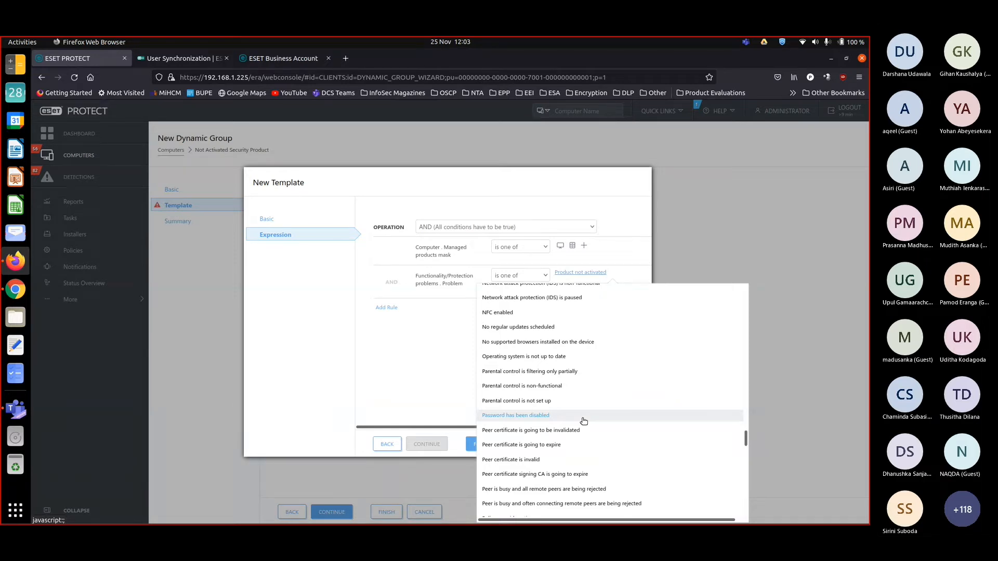
{"action": "scroll", "coordinate": [583, 421], "scroll_direction": "down", "scroll_amount": 3}
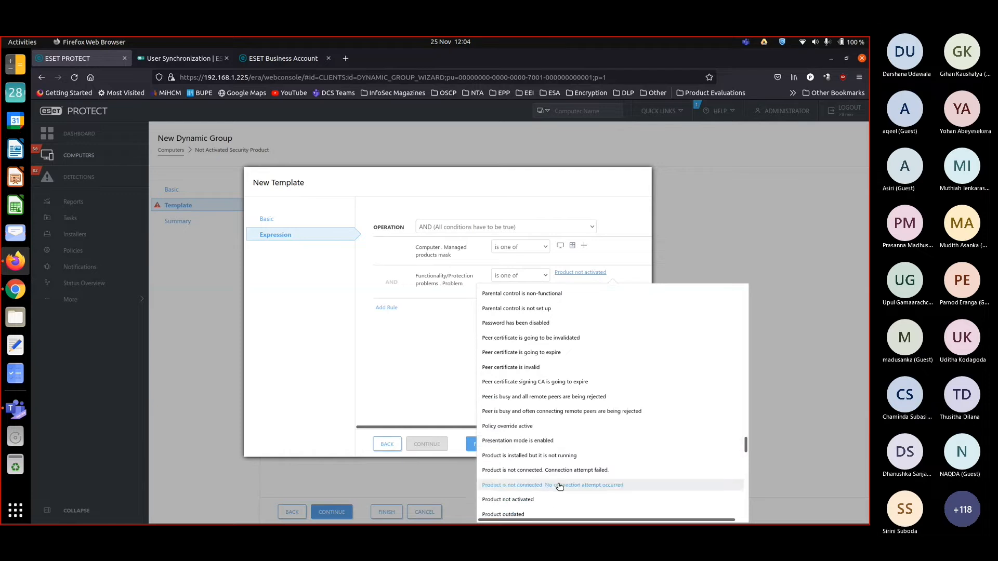
{"action": "left_click", "coordinate": [552, 502]}
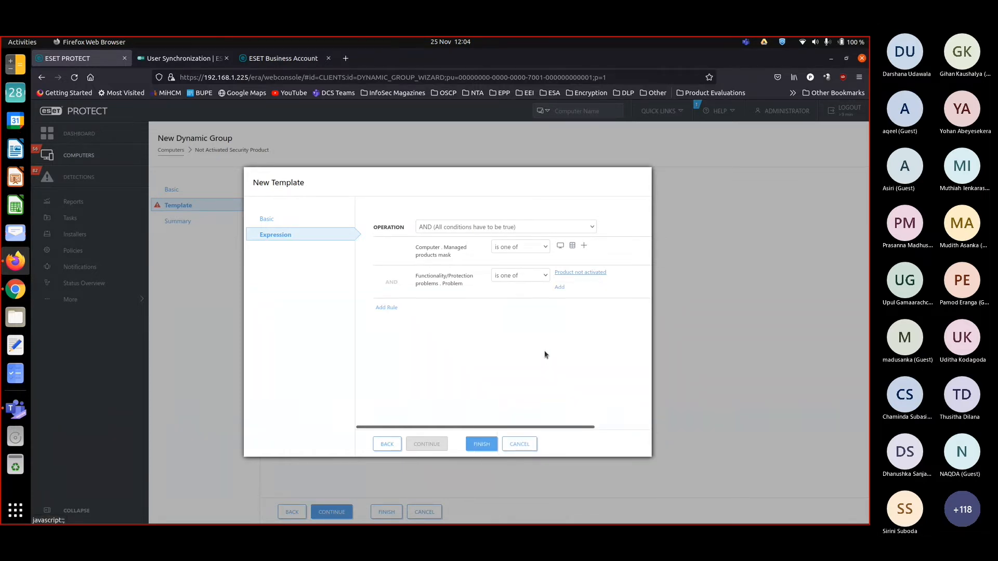
Add a third rule based on the Source item of Functionality/Protection problems
{"action": "left_click", "coordinate": [387, 311]}
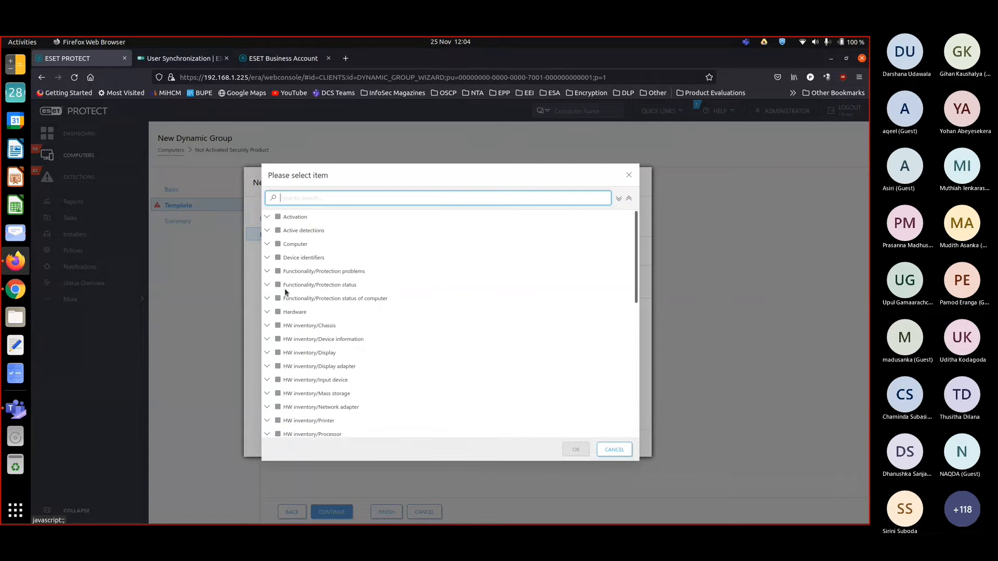
{"action": "left_click", "coordinate": [268, 272]}
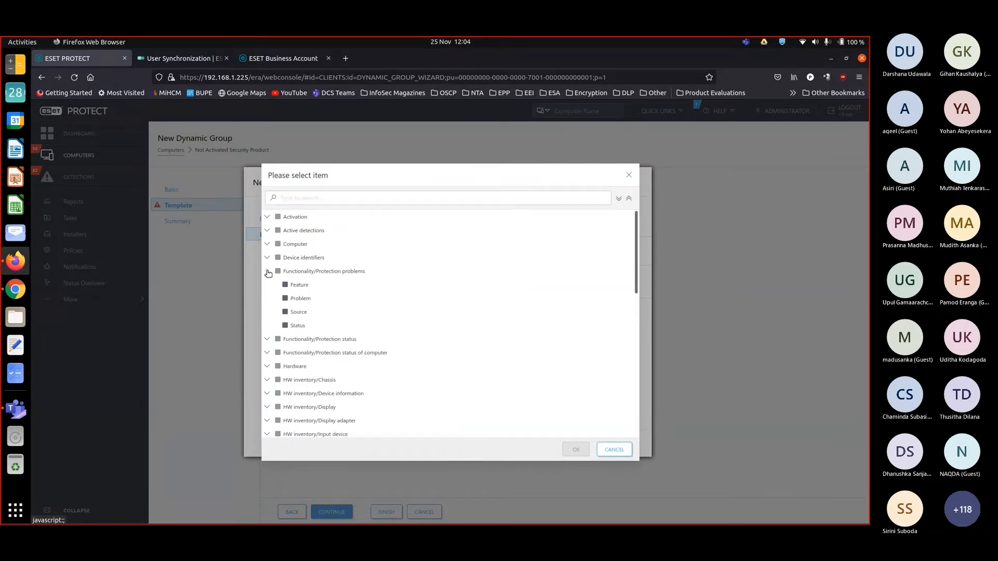
{"action": "left_click", "coordinate": [312, 316]}
{"action": "left_click", "coordinate": [576, 450]}
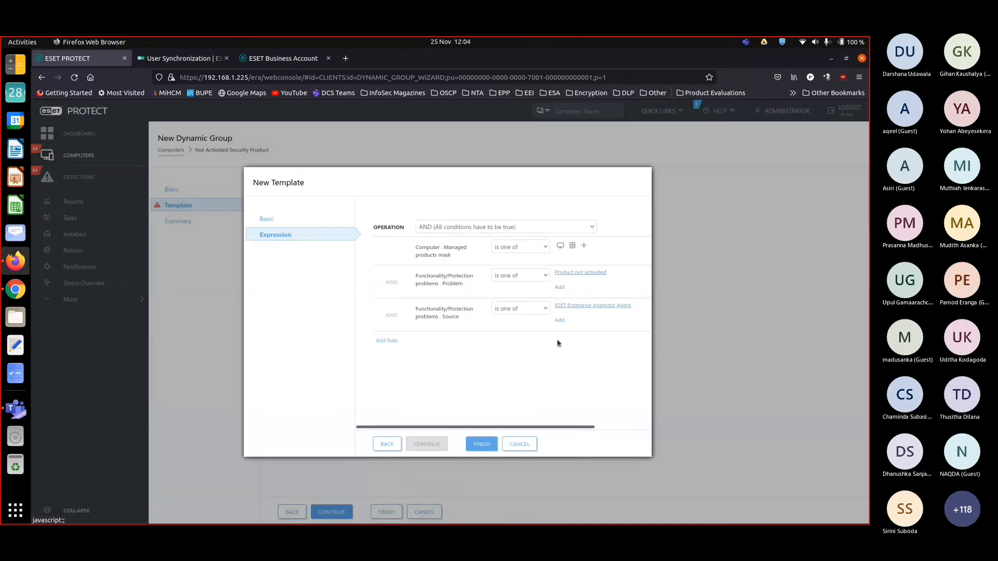
Set the Source rule to = (equal) with the value Security product
{"action": "left_click", "coordinate": [517, 310]}
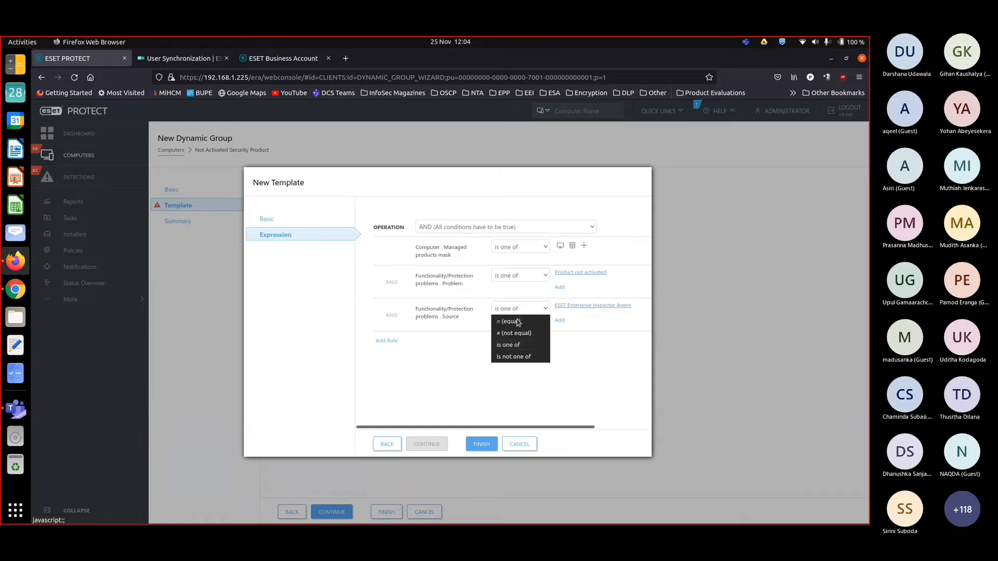
{"action": "left_click", "coordinate": [517, 322]}
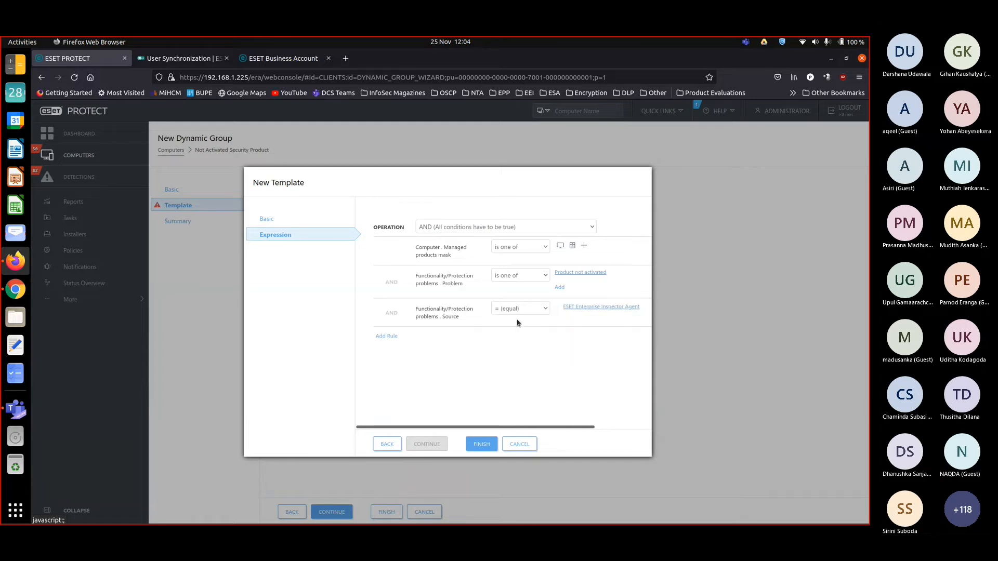
{"action": "left_click", "coordinate": [577, 308]}
{"action": "scroll", "coordinate": [596, 380], "scroll_direction": "down", "scroll_amount": 1}
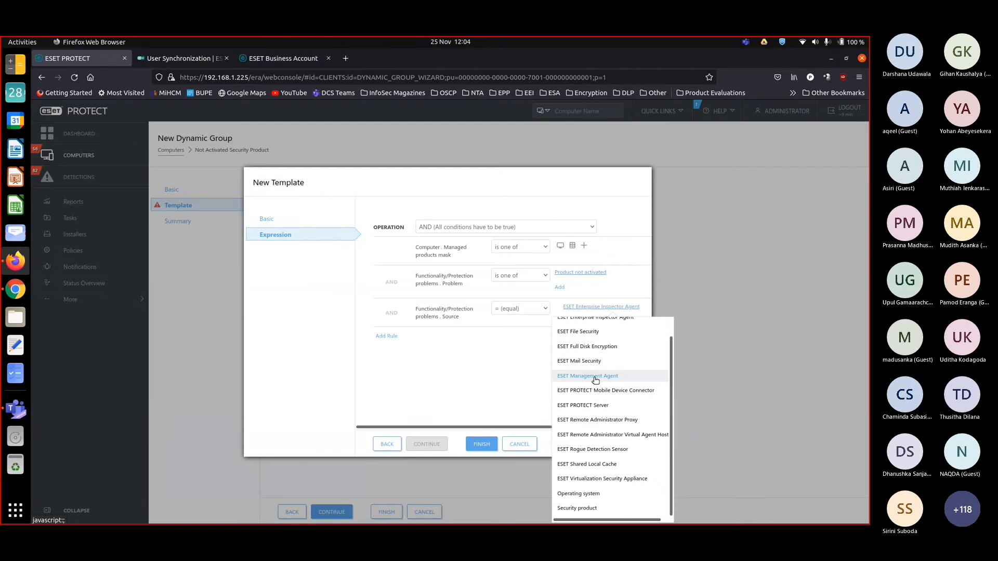
{"action": "scroll", "coordinate": [596, 380], "scroll_direction": "up", "scroll_amount": 1}
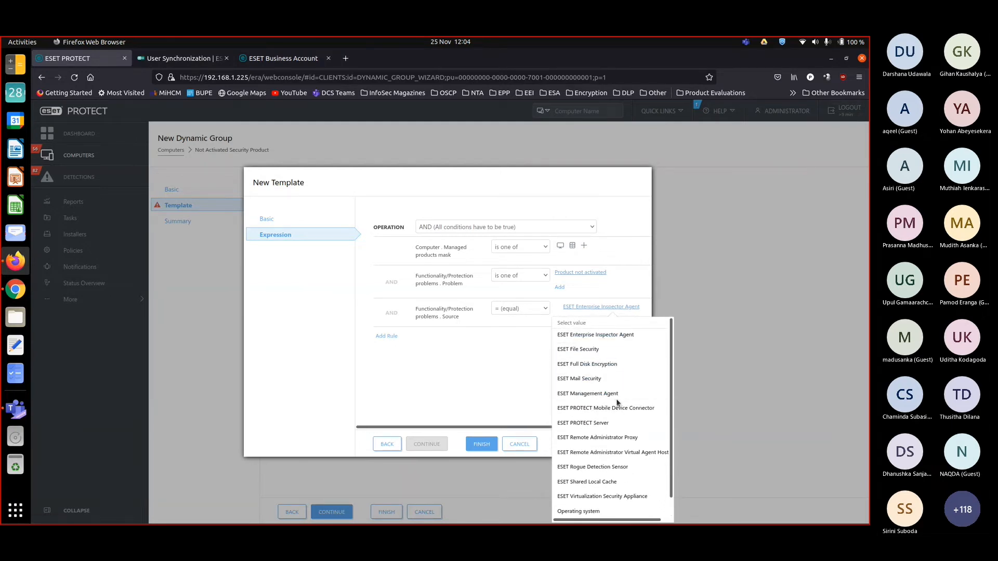
{"action": "scroll", "coordinate": [617, 403], "scroll_direction": "down", "scroll_amount": 1}
{"action": "left_click", "coordinate": [616, 510]}
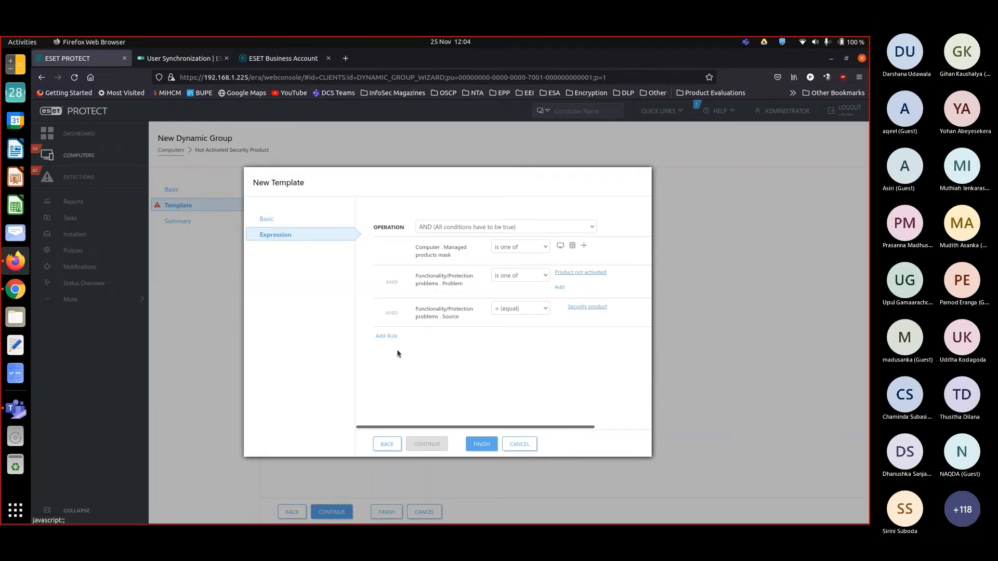
Save the template, create the dynamic group and view the computers in Not Activated Security Product
{"action": "left_click", "coordinate": [478, 445]}
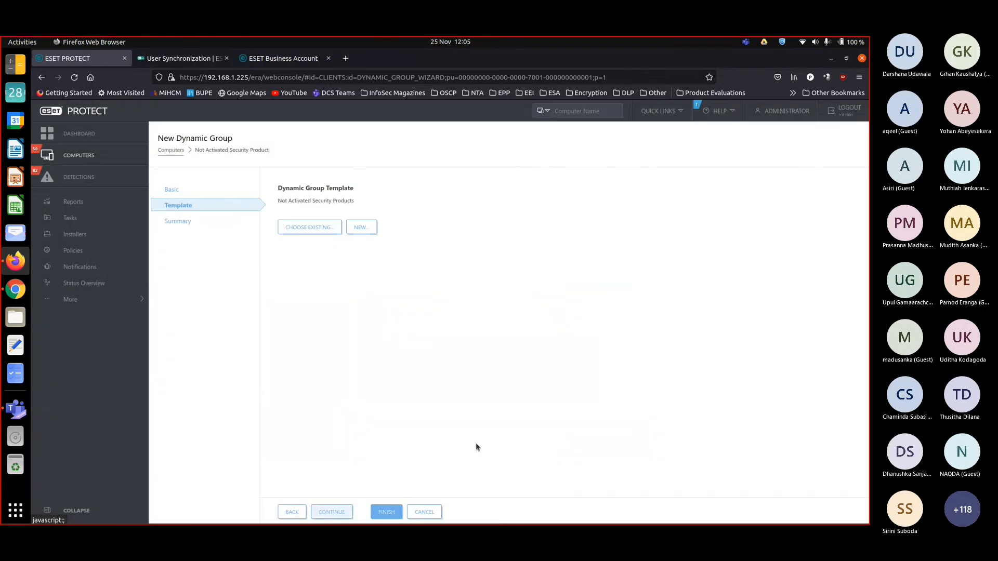
{"action": "left_click", "coordinate": [386, 511]}
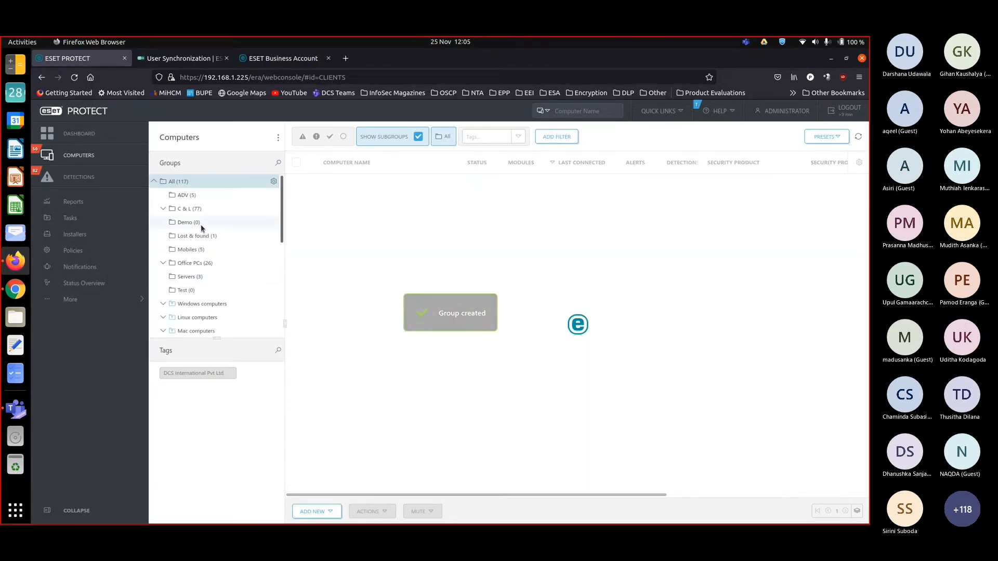
{"action": "scroll", "coordinate": [202, 227], "scroll_direction": "down", "scroll_amount": 5}
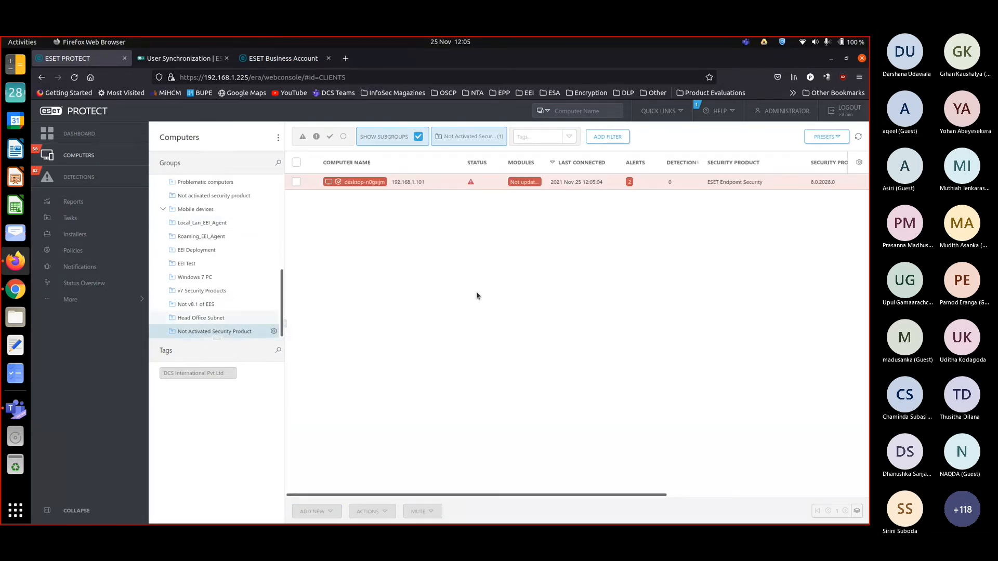
{"action": "scroll", "coordinate": [477, 295], "scroll_direction": "right", "scroll_amount": 5}
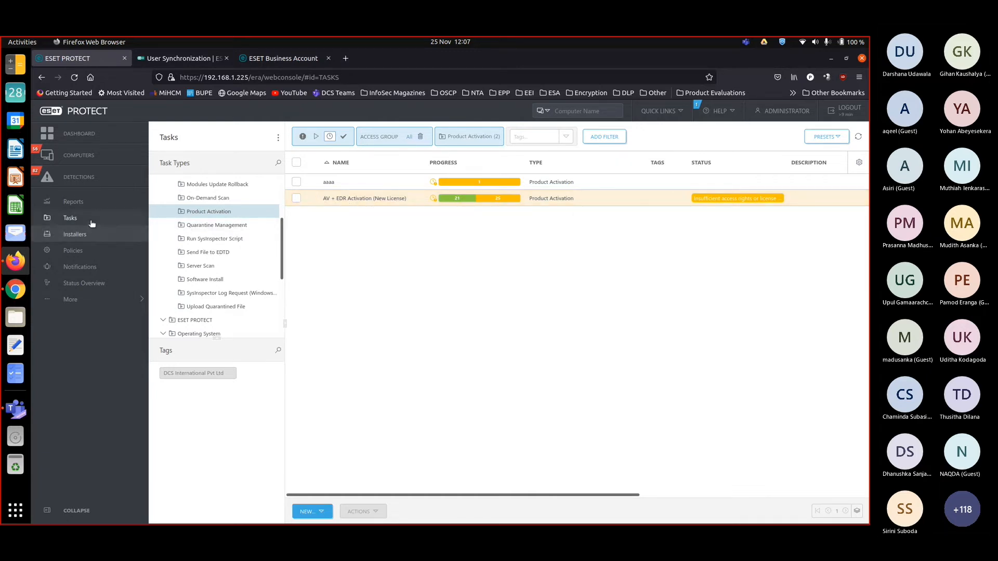
Return to the computer groups and start running an existing task on the Not Activated Security Product group
{"action": "left_click", "coordinate": [42, 77]}
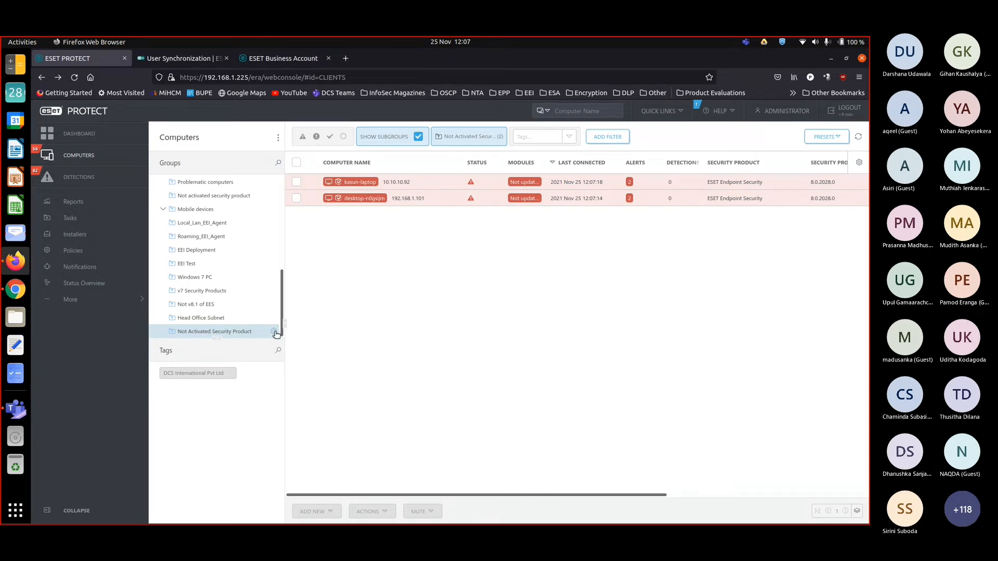
{"action": "left_click", "coordinate": [275, 332]}
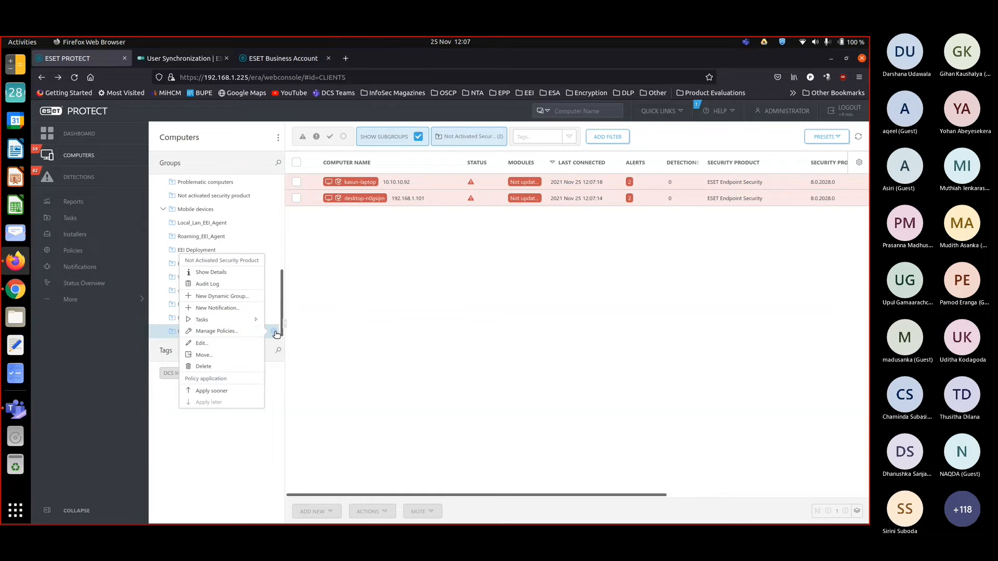
{"action": "mouse_move", "coordinate": [252, 320]}
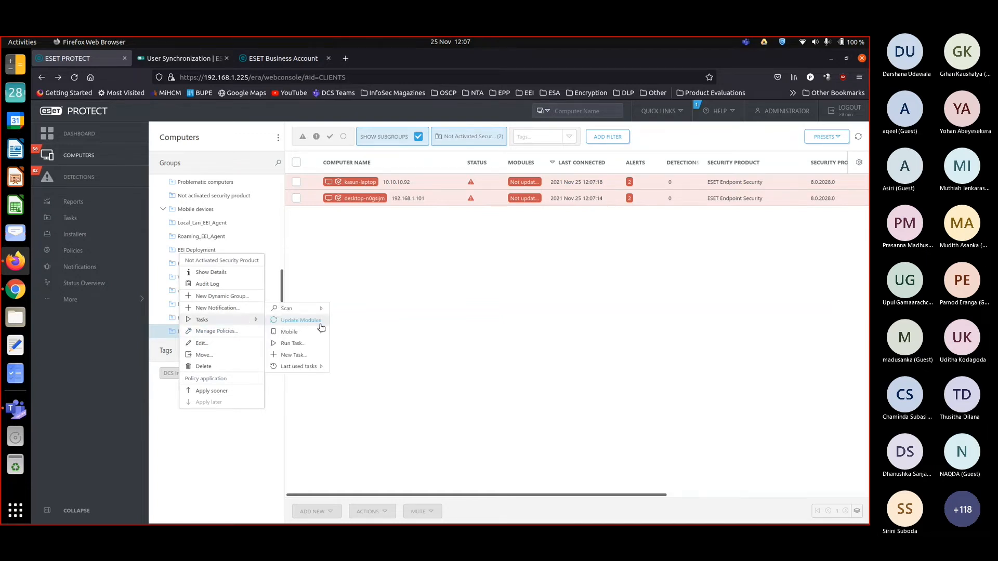
{"action": "left_click", "coordinate": [318, 343]}
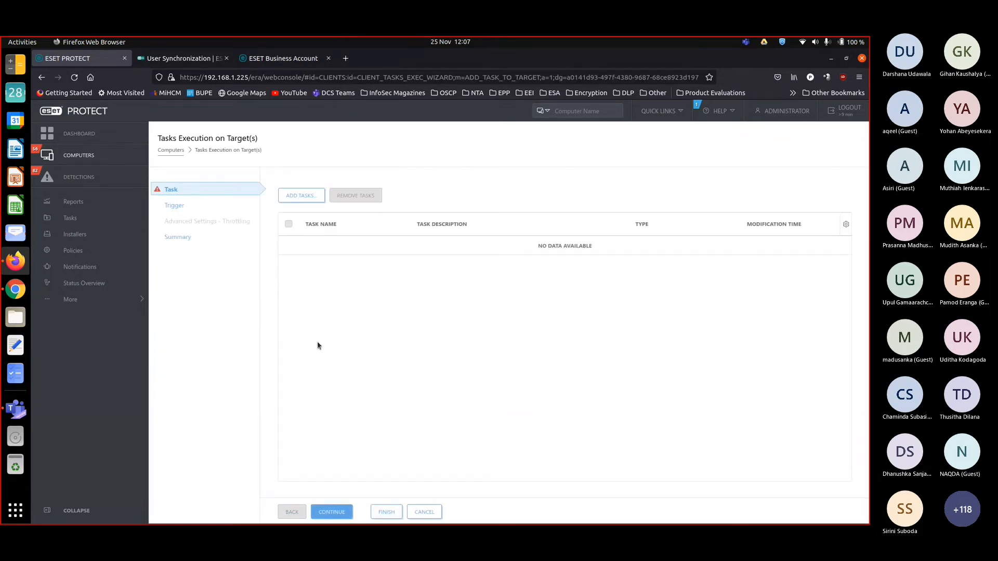
Filter the tasks by the name AV and add AV + EDR Activation (New License) to the execution
{"action": "left_click", "coordinate": [287, 196]}
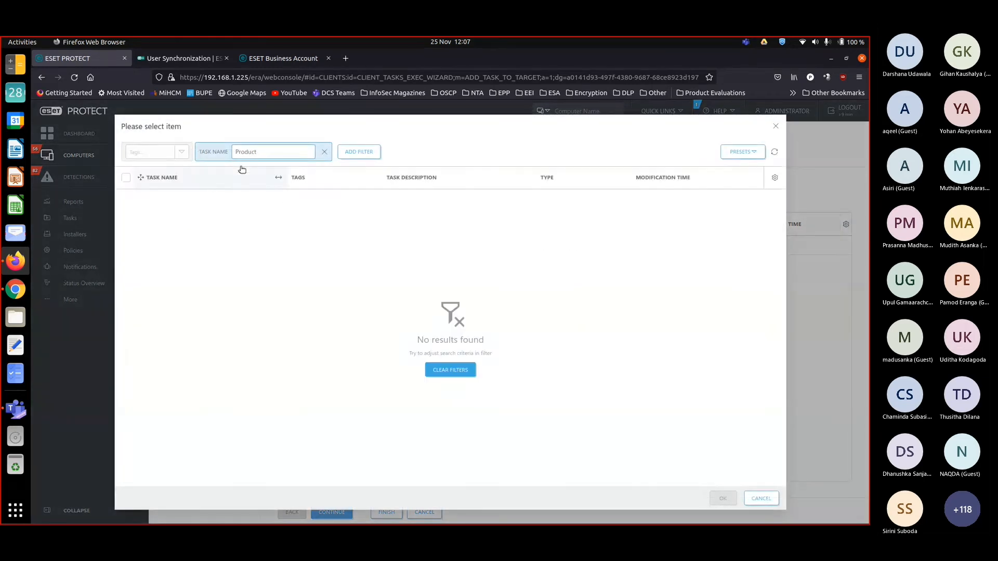
{"action": "left_click", "coordinate": [245, 148]}
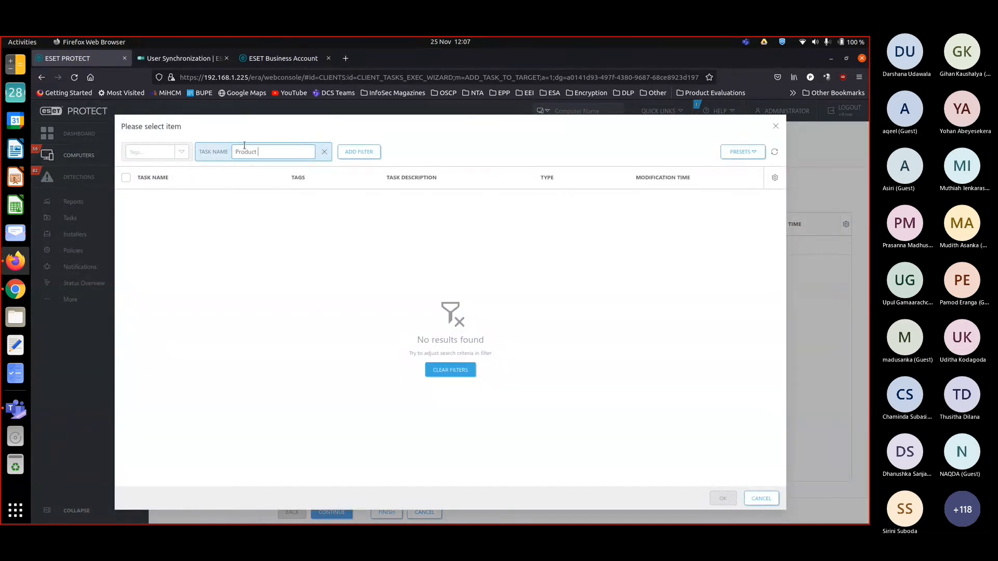
{"action": "double_click", "coordinate": [254, 152]}
{"action": "type", "text": "AV"}
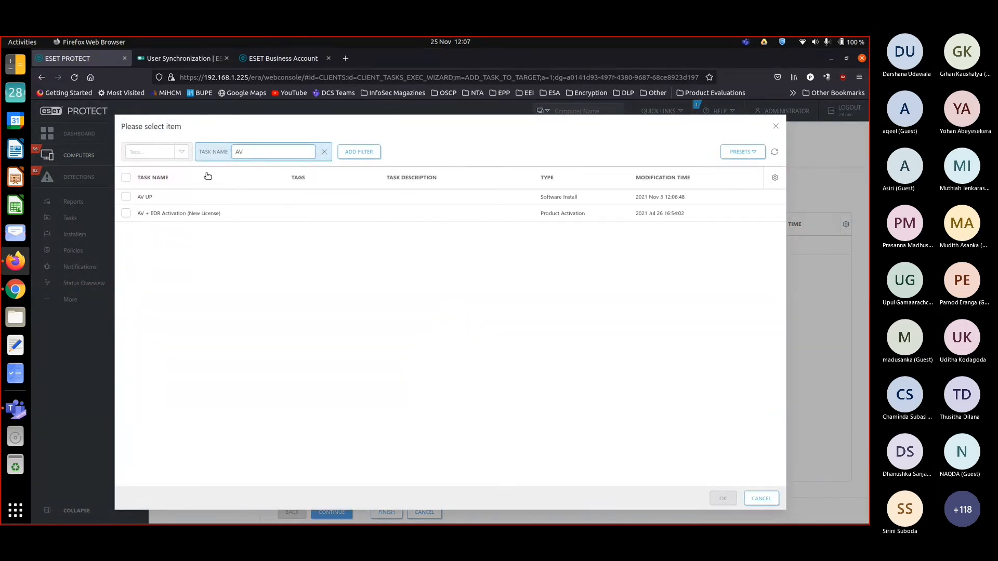
{"action": "left_click", "coordinate": [126, 214]}
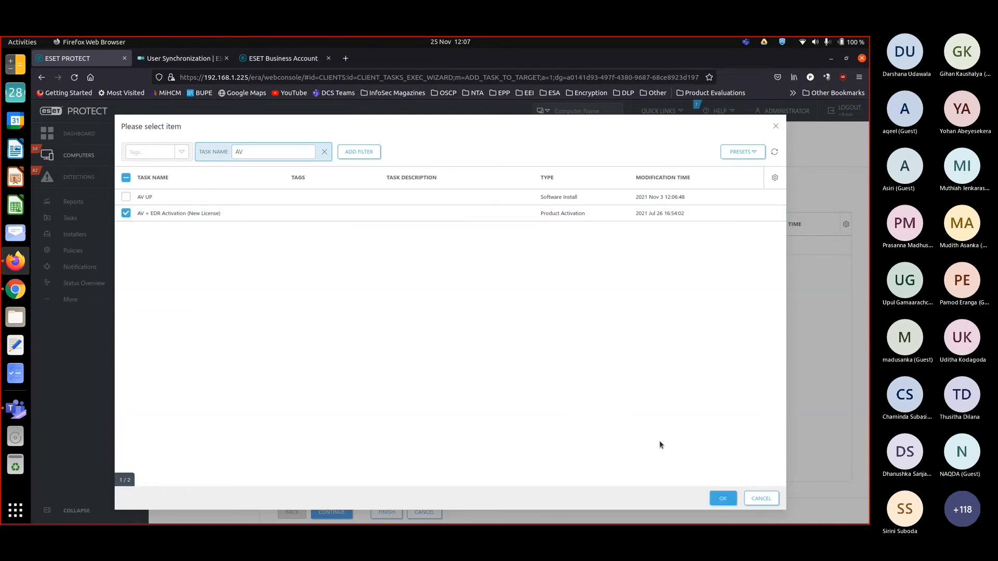
{"action": "left_click", "coordinate": [722, 499]}
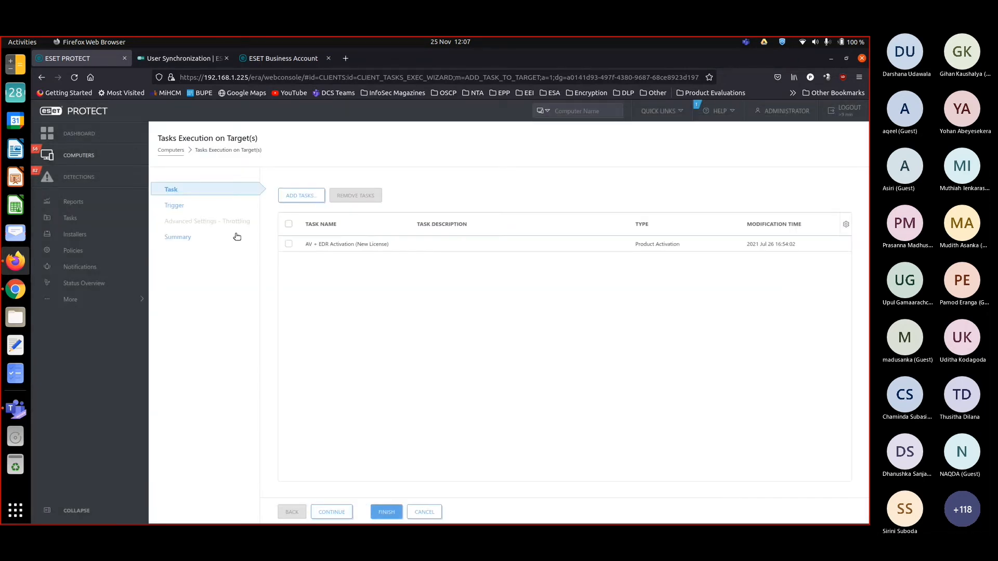
Set the trigger type to Joined Dynamic Group Trigger, review the throttling settings and finish the task execution
{"action": "left_click", "coordinate": [171, 204]}
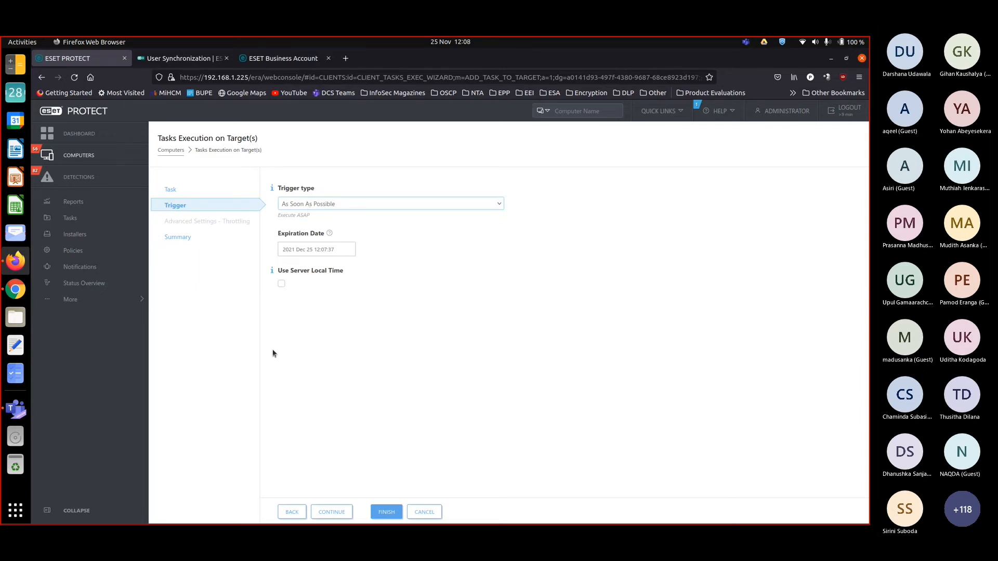
{"action": "left_click", "coordinate": [333, 207]}
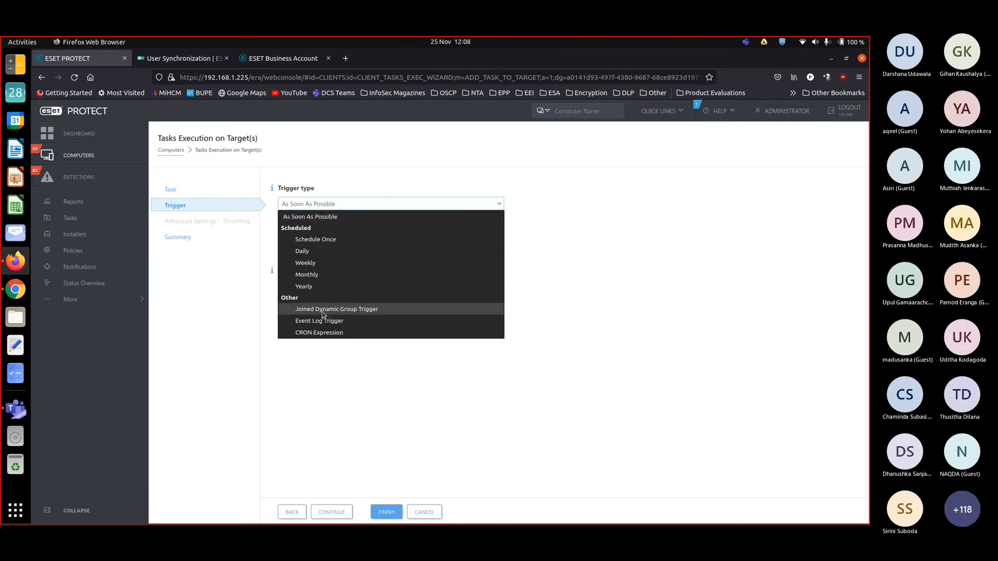
{"action": "left_click", "coordinate": [342, 310]}
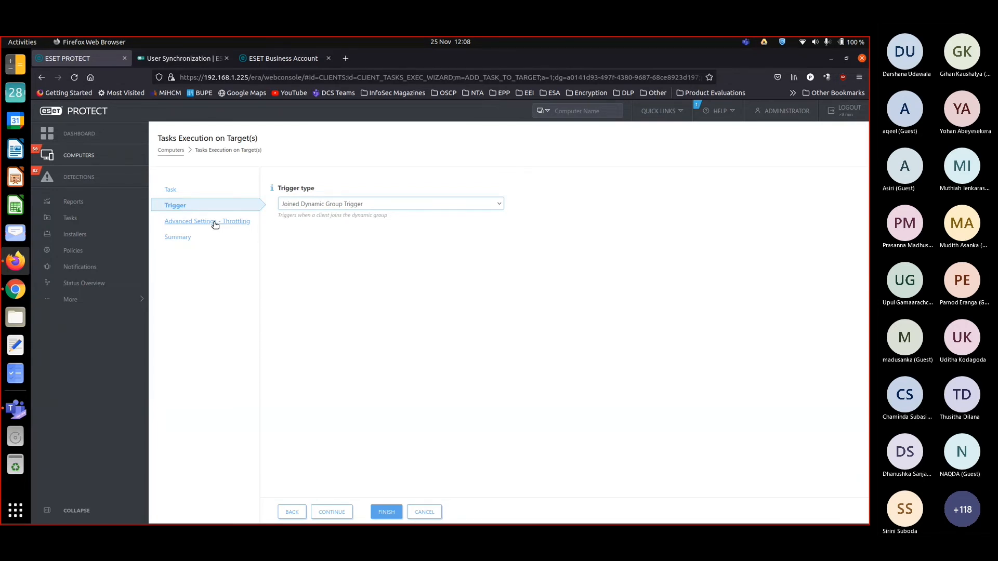
{"action": "left_click", "coordinate": [215, 224]}
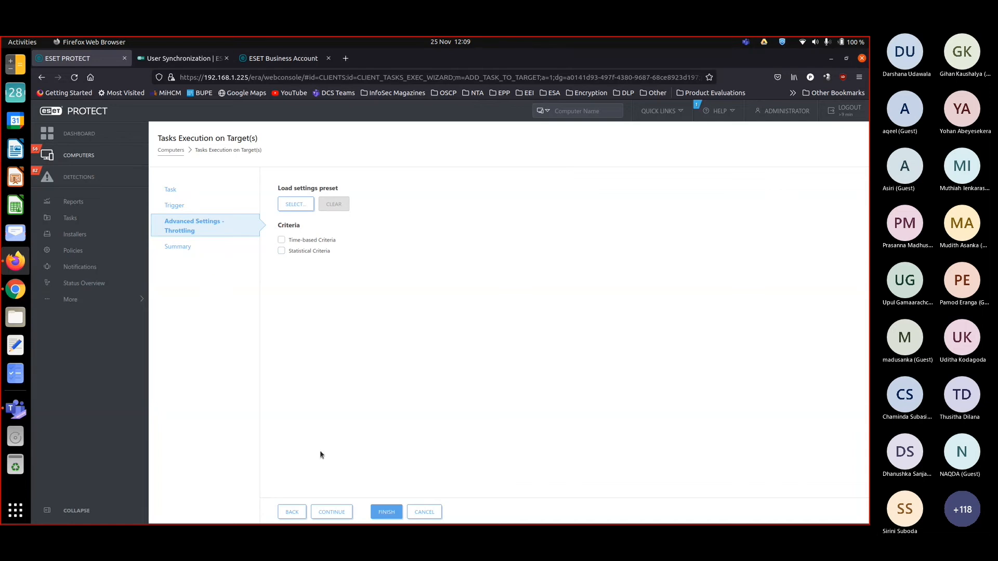
{"action": "left_click", "coordinate": [386, 509]}
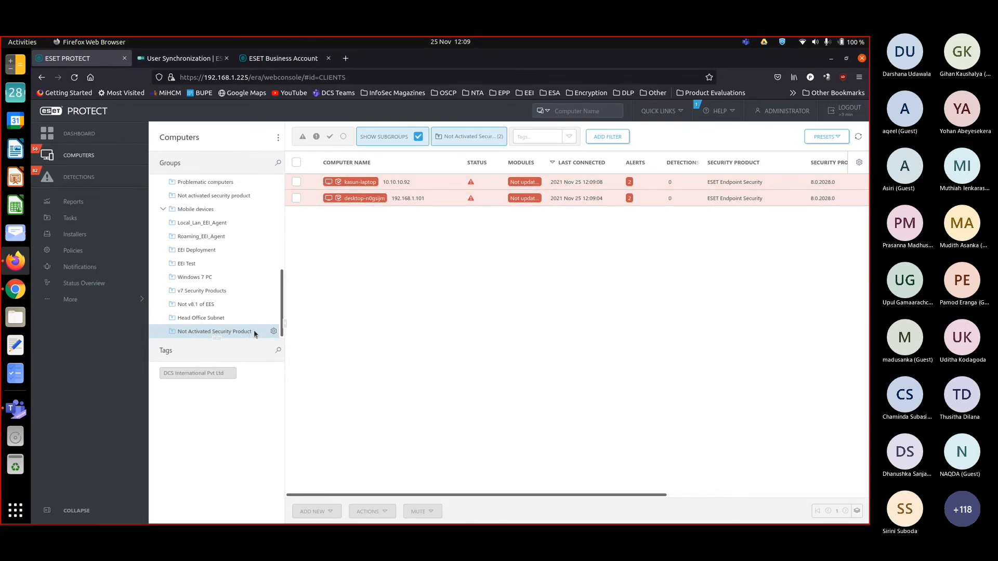
Select all computers in the Not Activated Security Product group and start running an existing task on them
{"action": "left_click", "coordinate": [296, 163]}
{"action": "left_click", "coordinate": [312, 183]}
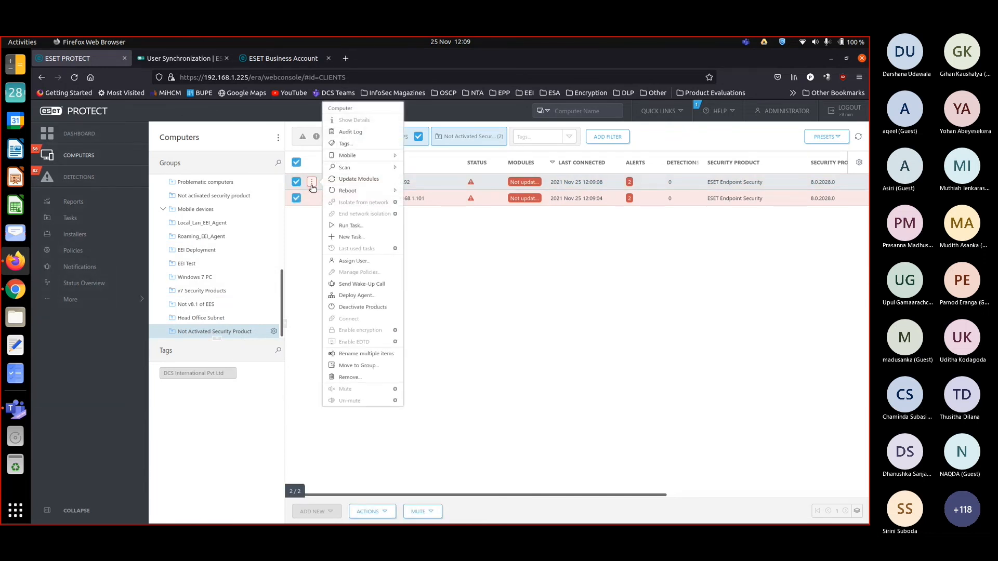
{"action": "left_click", "coordinate": [374, 227]}
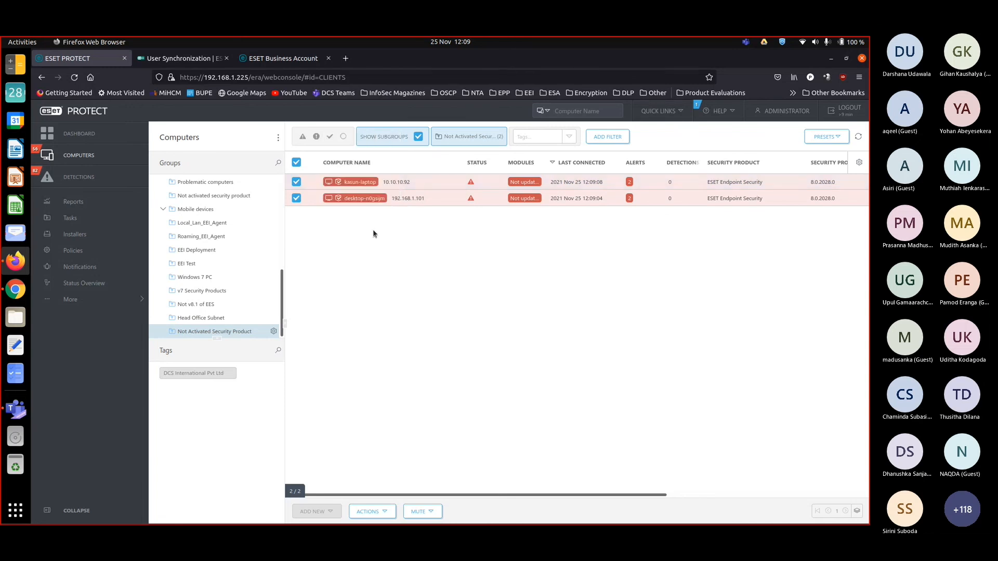
Add the AV + EDR Activation (New License) task for the selected computers and run it with the As Soon As Possible trigger
{"action": "left_click", "coordinate": [301, 196]}
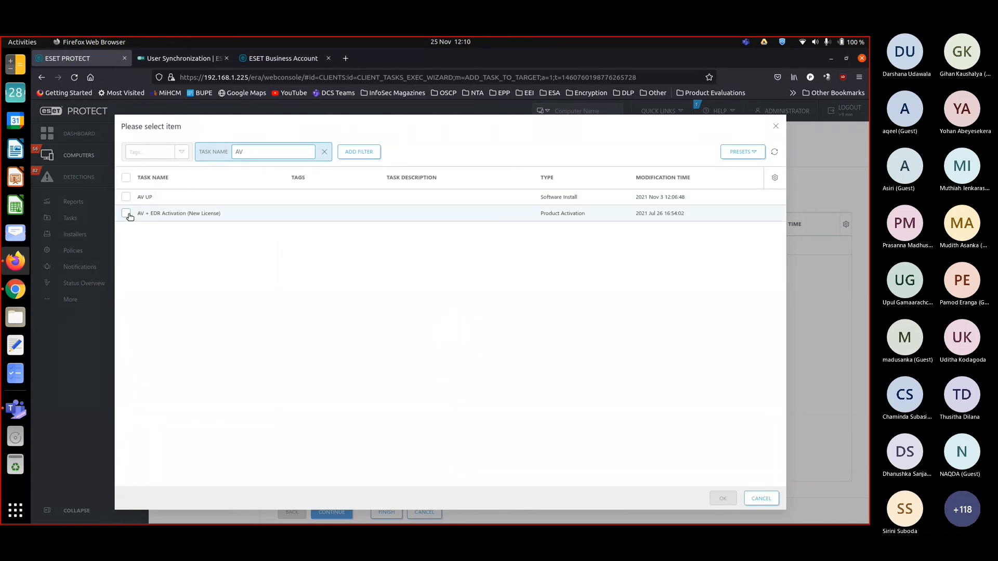
{"action": "left_click", "coordinate": [126, 214]}
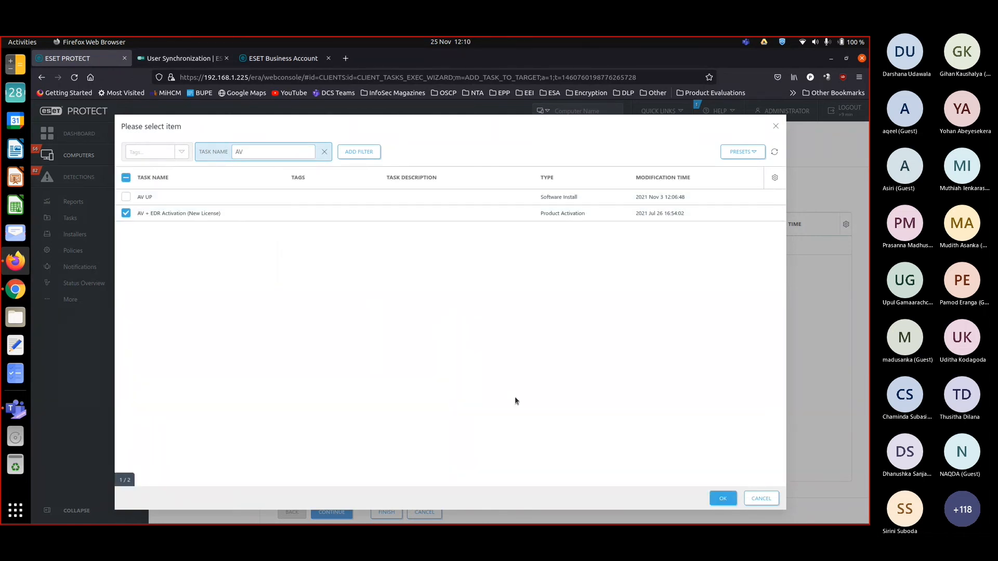
{"action": "left_click", "coordinate": [724, 499]}
{"action": "left_click", "coordinate": [208, 209]}
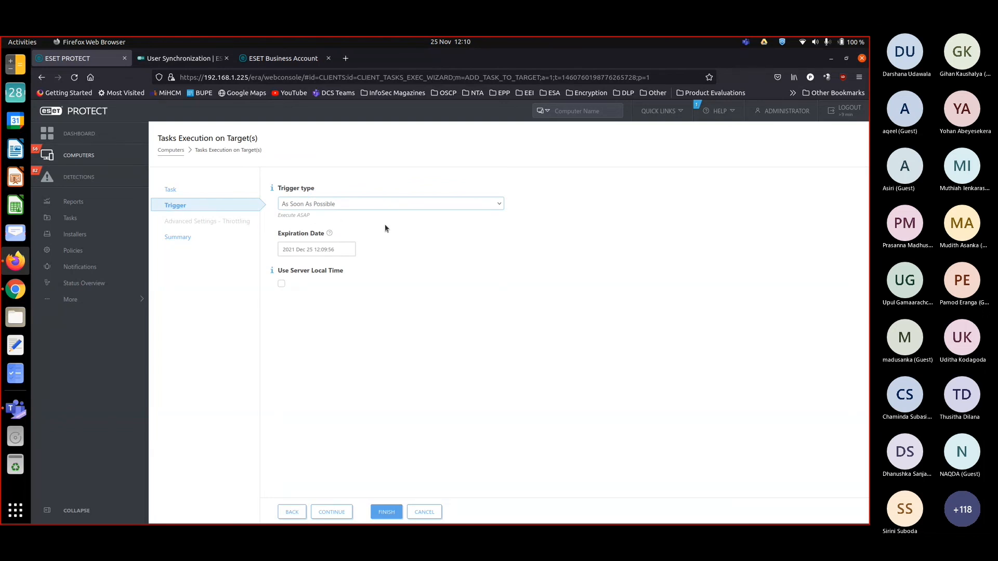
{"action": "left_click", "coordinate": [394, 514]}
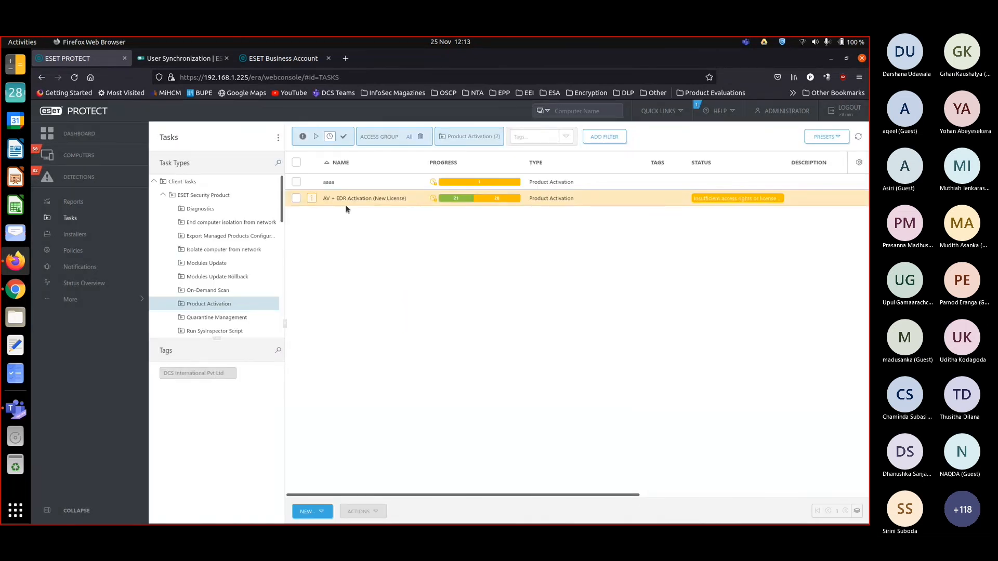
Refresh the tasks, list all client tasks and examine the executions of the Product Activation task
{"action": "left_click", "coordinate": [859, 137]}
{"action": "left_click", "coordinate": [190, 181]}
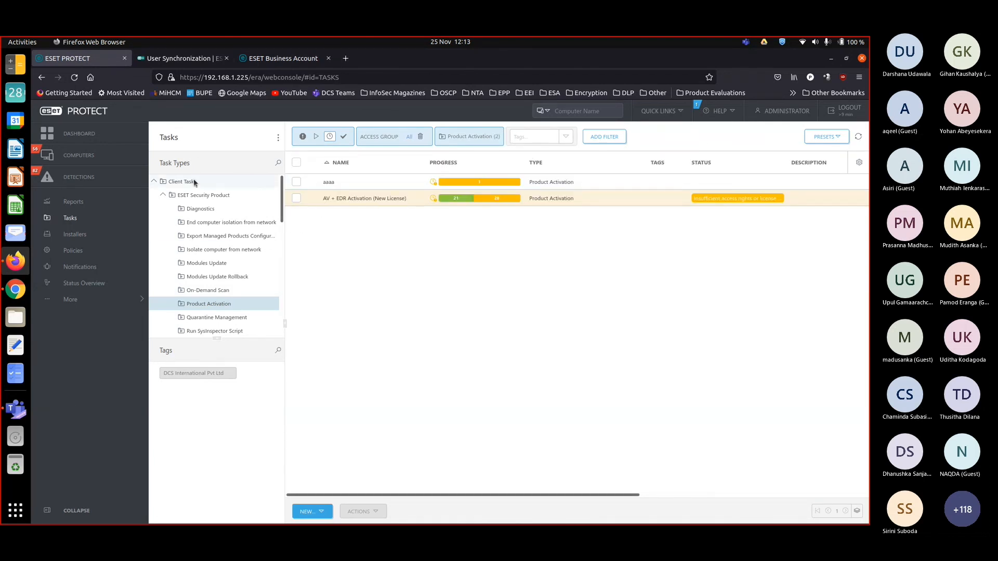
{"action": "left_click", "coordinate": [483, 300]}
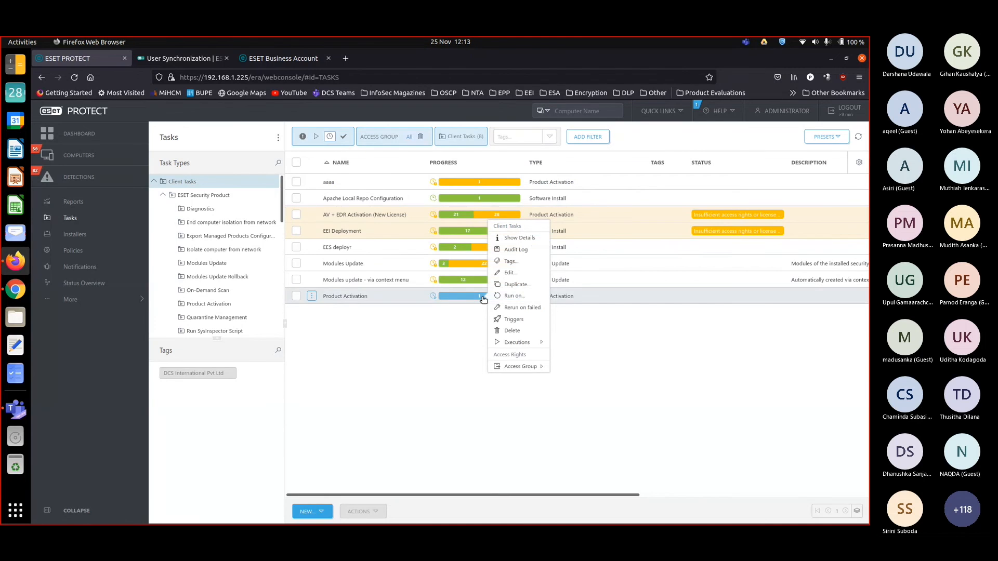
{"action": "left_click", "coordinate": [520, 240]}
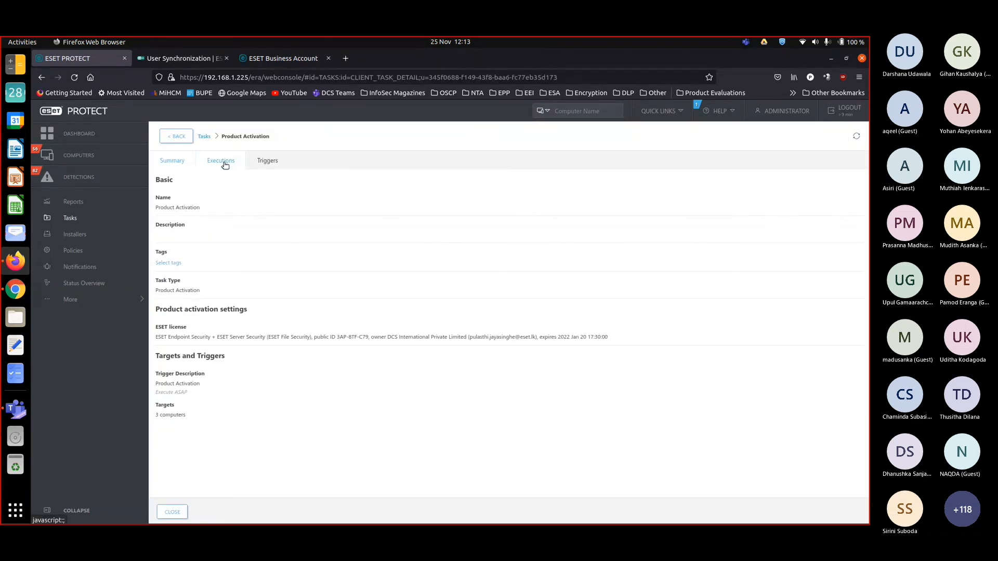
{"action": "left_click", "coordinate": [223, 162]}
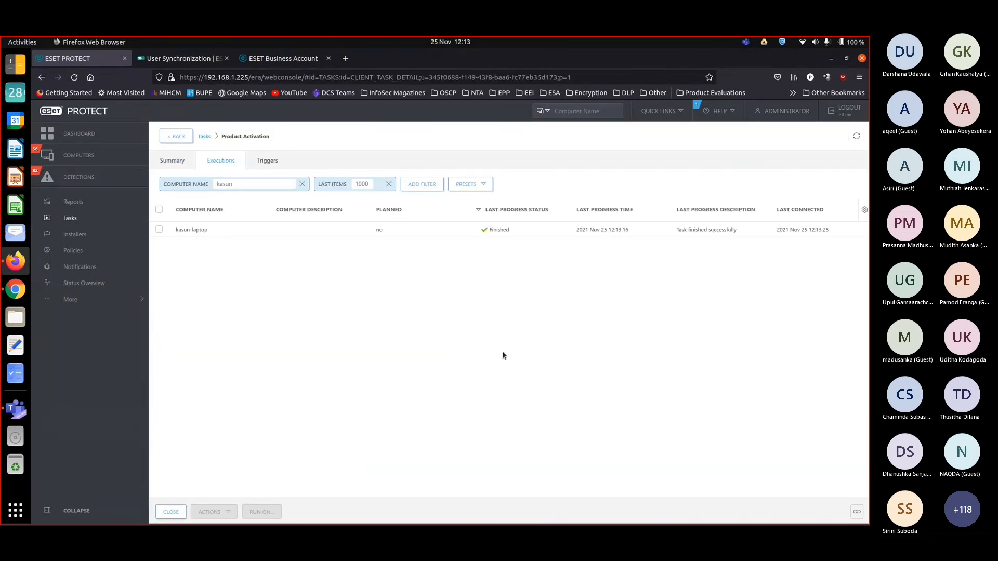